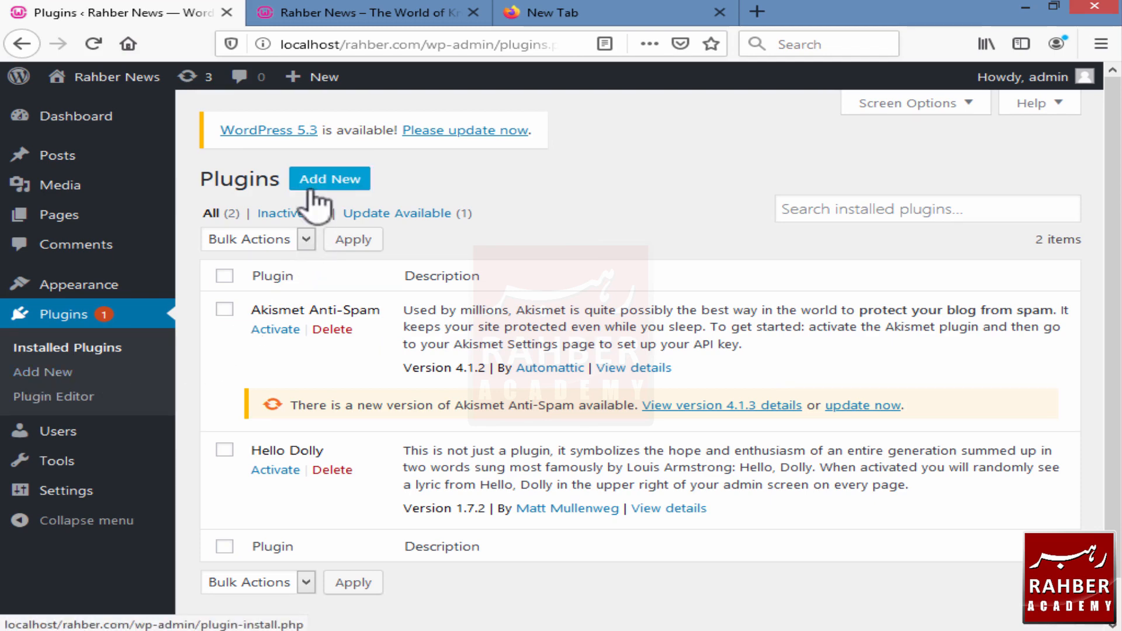
# Open the page for adding new plugins, search it for "image slider" and look through the results
pyautogui.click(77, 381)
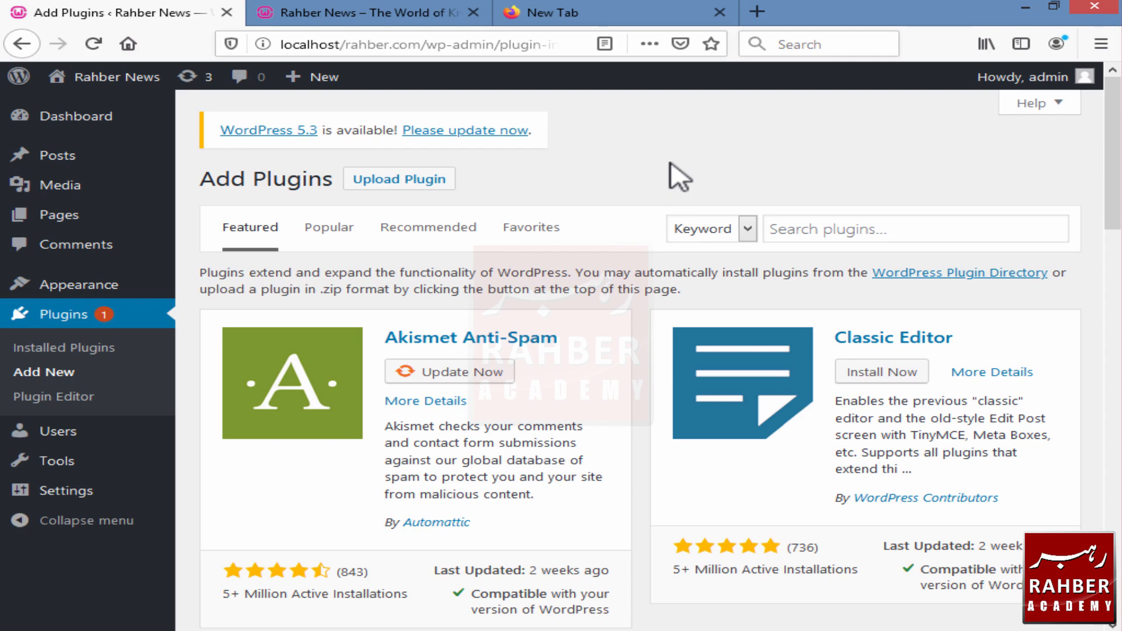
pyautogui.click(866, 231)
pyautogui.write('image slider')
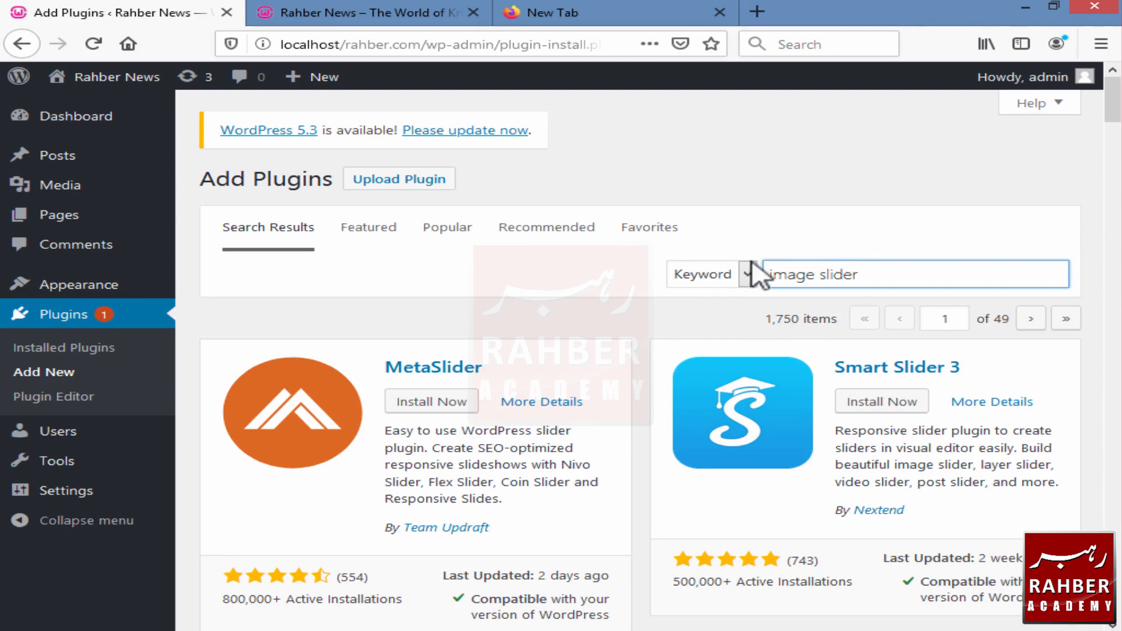
pyautogui.scroll(-5, 702, 345)
pyautogui.scroll(-20, 701, 345)
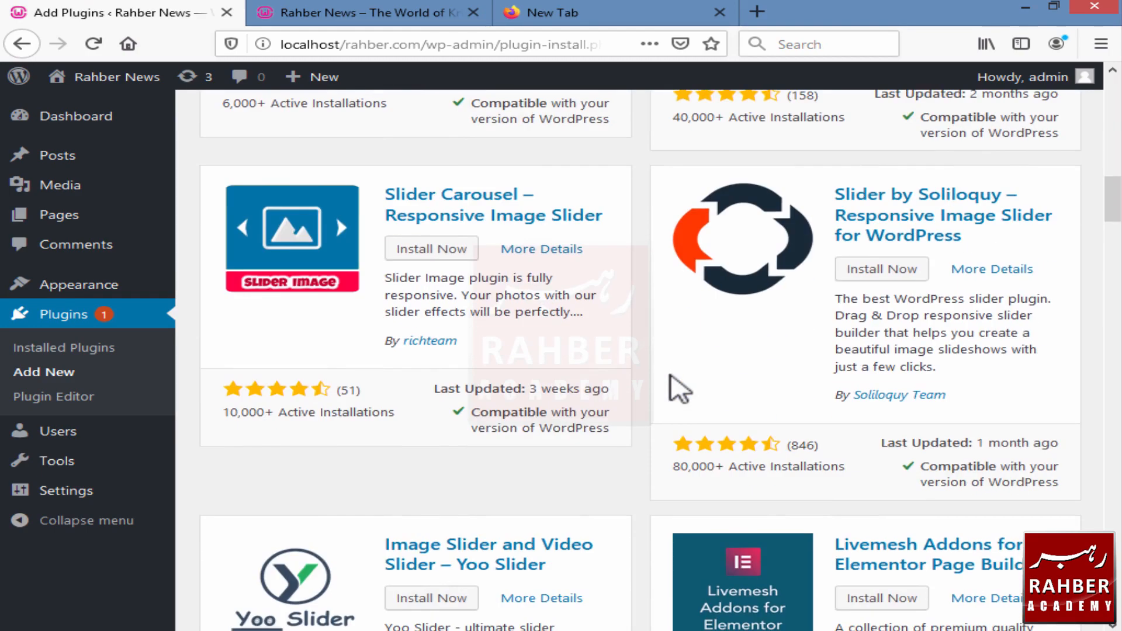
pyautogui.scroll(-5, 657, 402)
pyautogui.scroll(10, 657, 402)
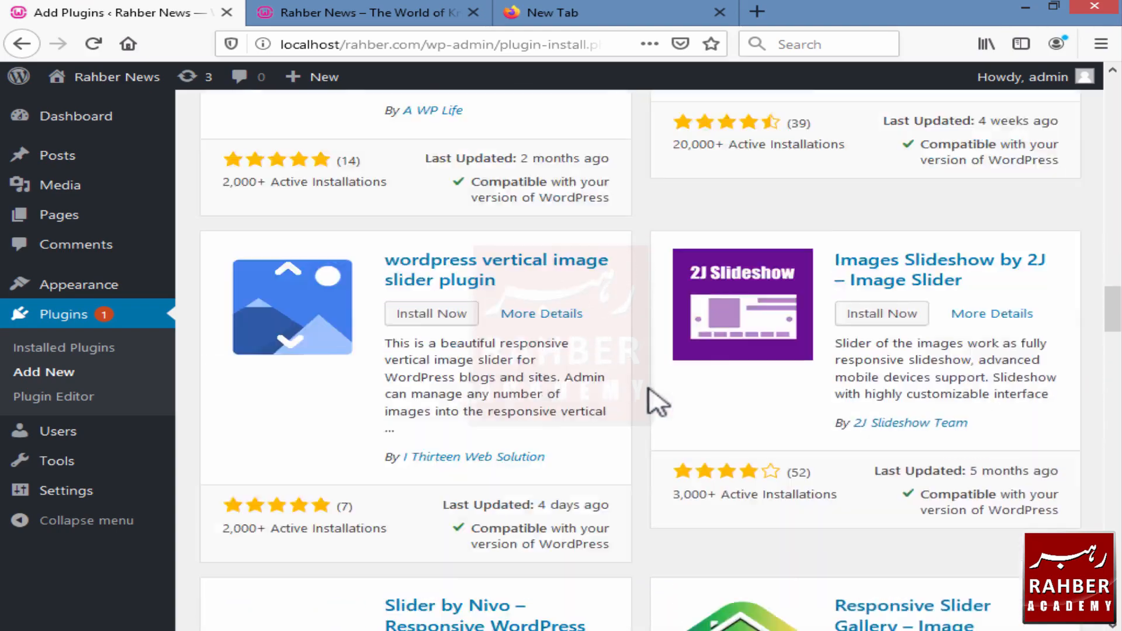
pyautogui.scroll(20, 657, 403)
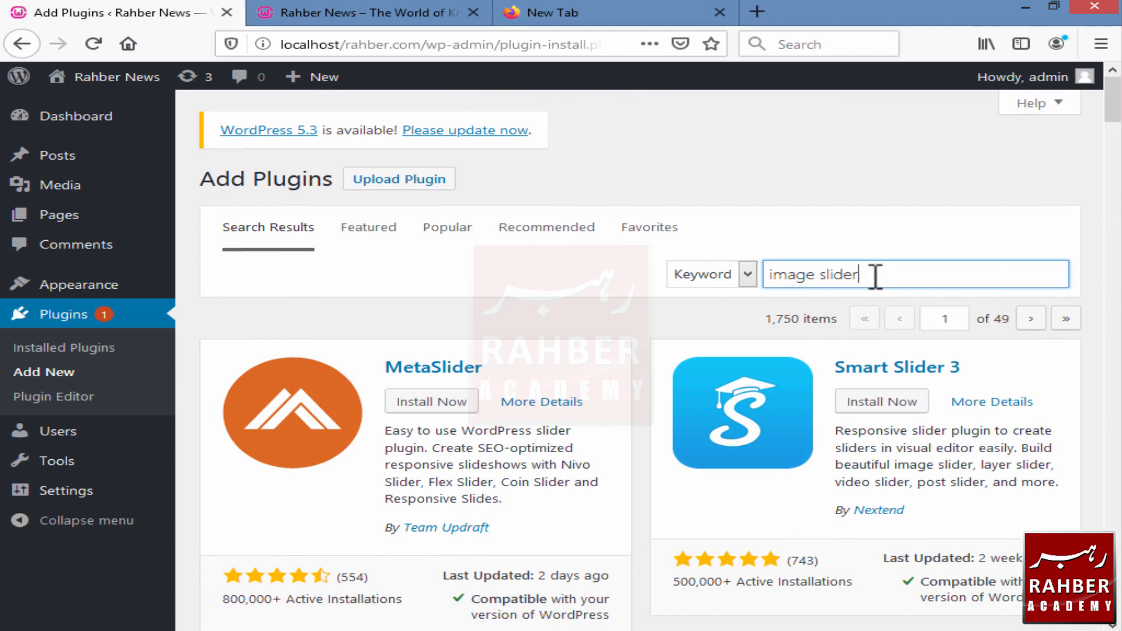
pyautogui.moveTo(860, 275); pyautogui.dragTo(751, 276)
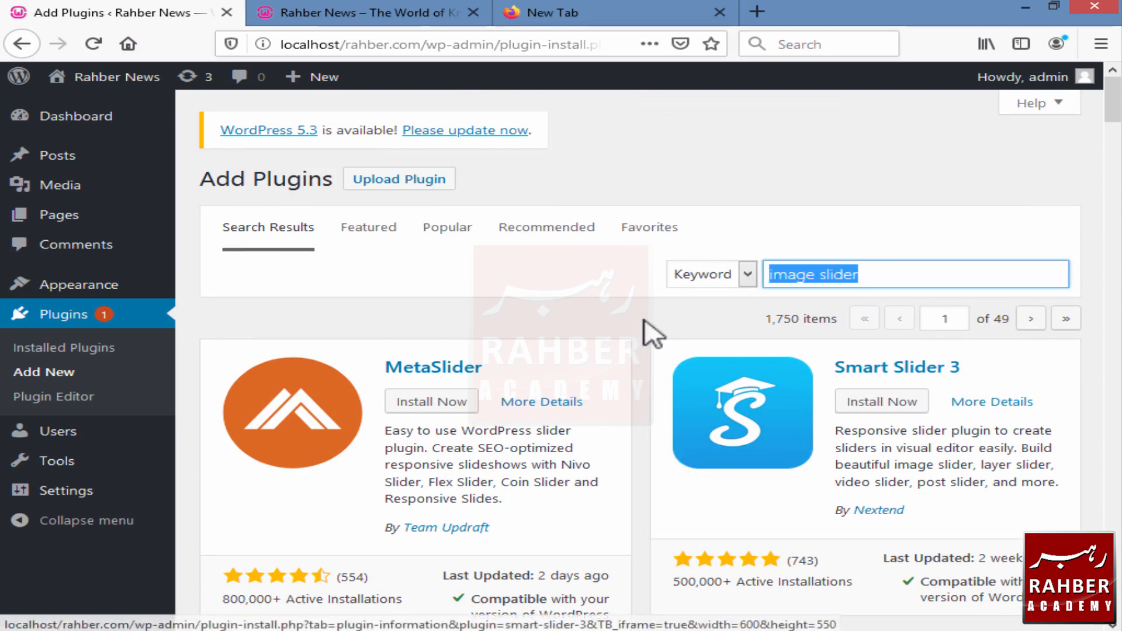
# Browse the Featured, Recommended, Favorites and Popular plugin collections
pyautogui.click(374, 231)
pyautogui.click(409, 235)
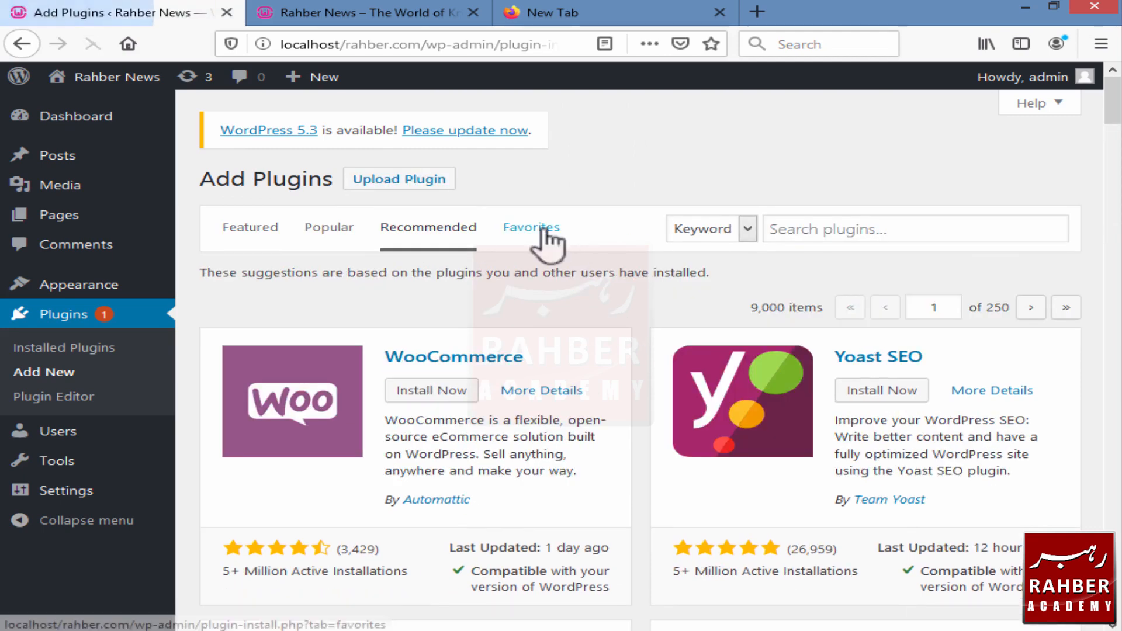
pyautogui.click(534, 234)
pyautogui.click(332, 233)
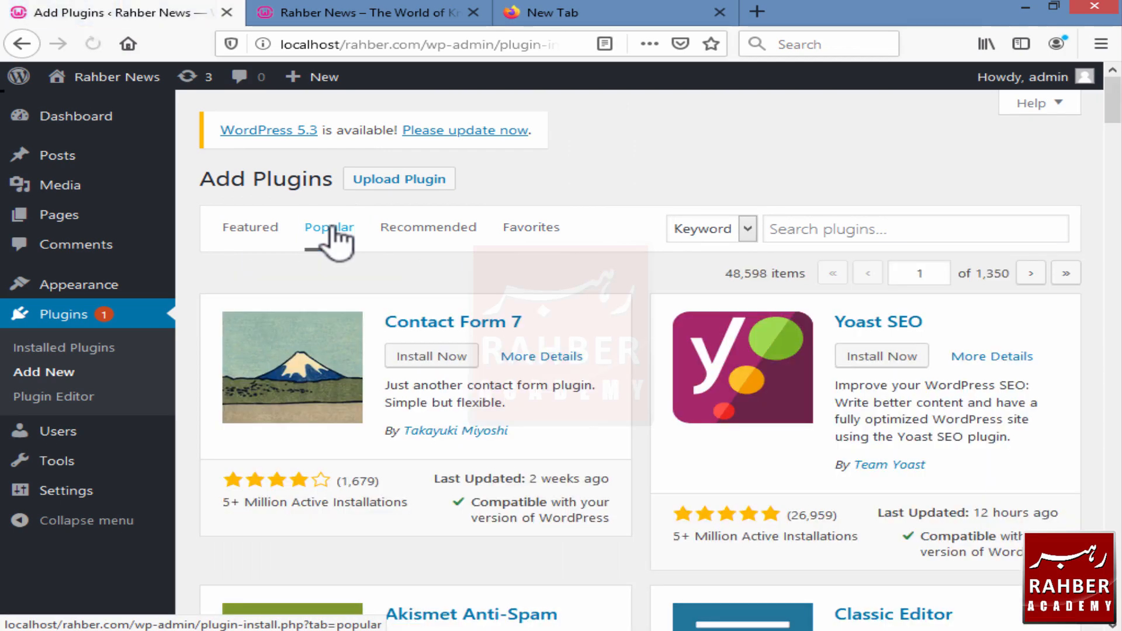
pyautogui.scroll(-4, 631, 494)
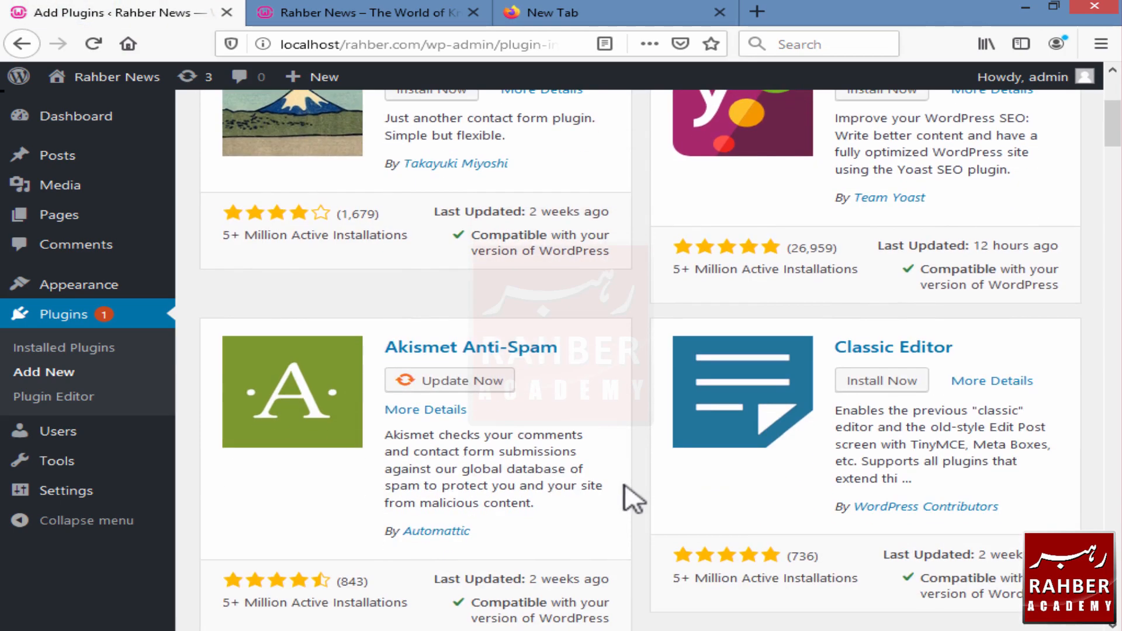
pyautogui.scroll(-4, 642, 513)
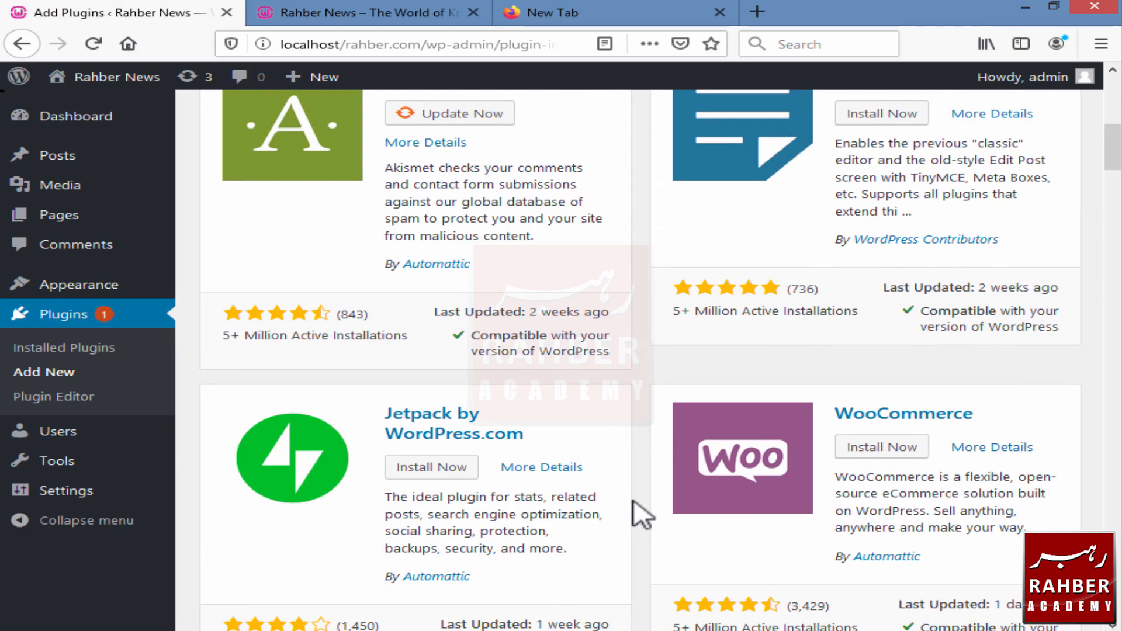
pyautogui.scroll(2, 640, 514)
pyautogui.scroll(-8, 640, 513)
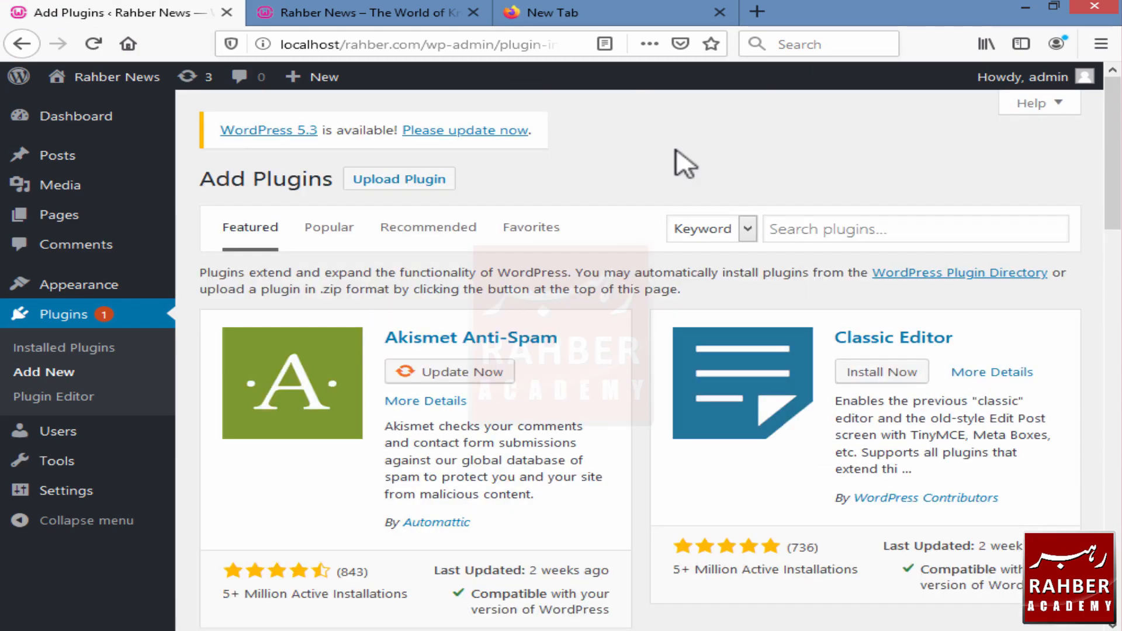
# Search the plugin directory for "urdu keyboard"
pyautogui.click(856, 222)
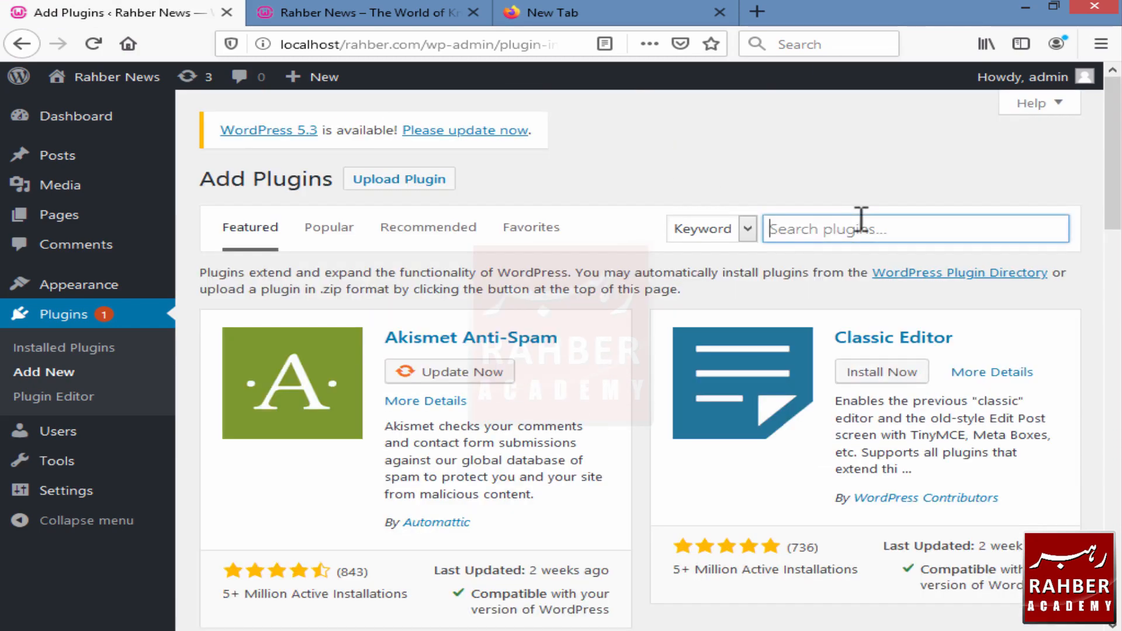
pyautogui.write('urdu keyw')
pyautogui.press('BackSpace')
pyautogui.write('b')
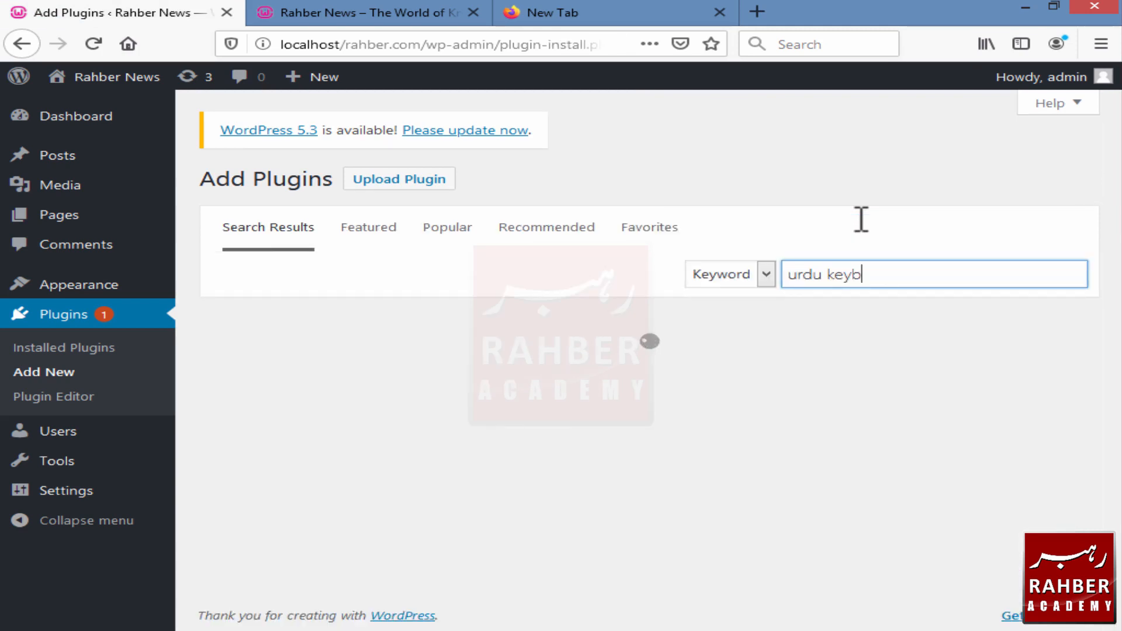
pyautogui.write('oard')
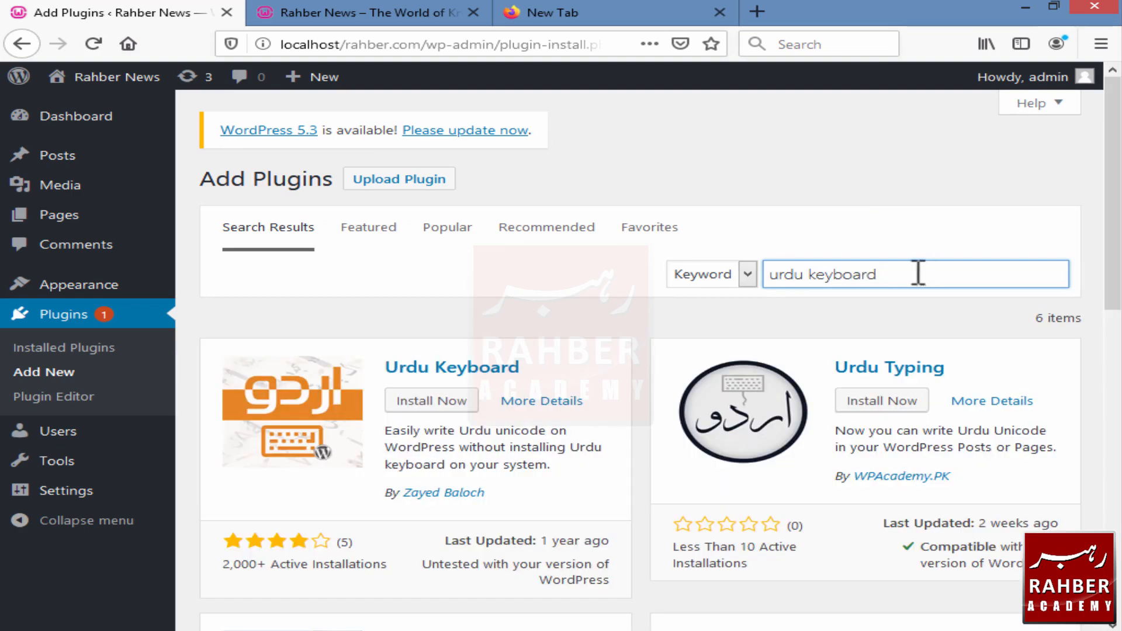
# Install the Urdu Keyboard plugin from the search results and look over the other keyboard plugins listed
pyautogui.scroll(-6, 654, 412)
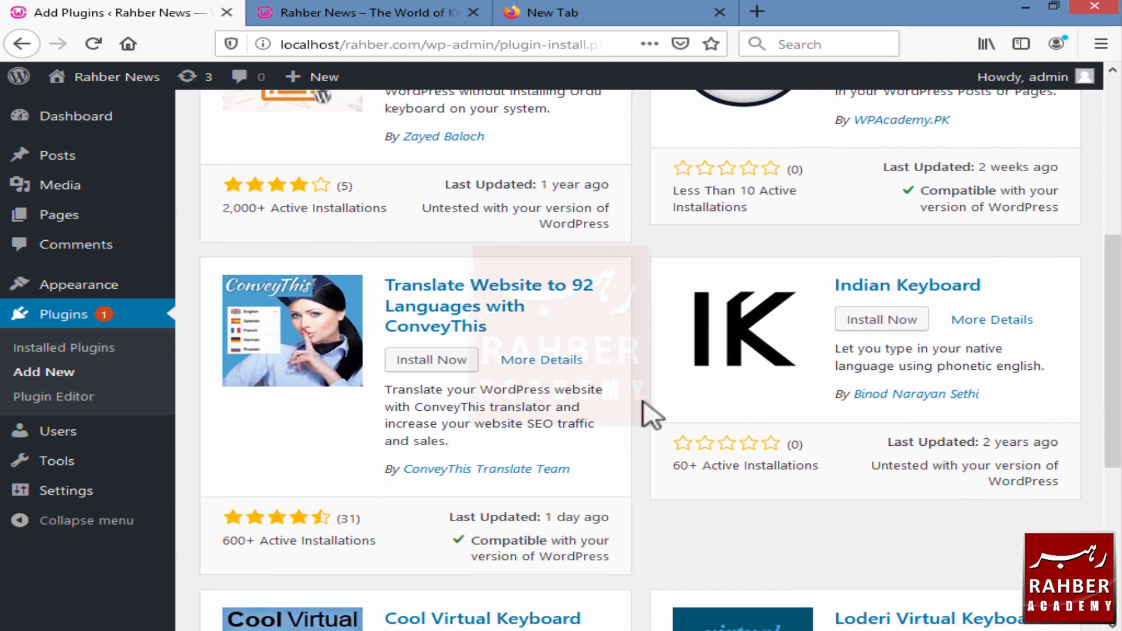
pyautogui.scroll(6, 655, 412)
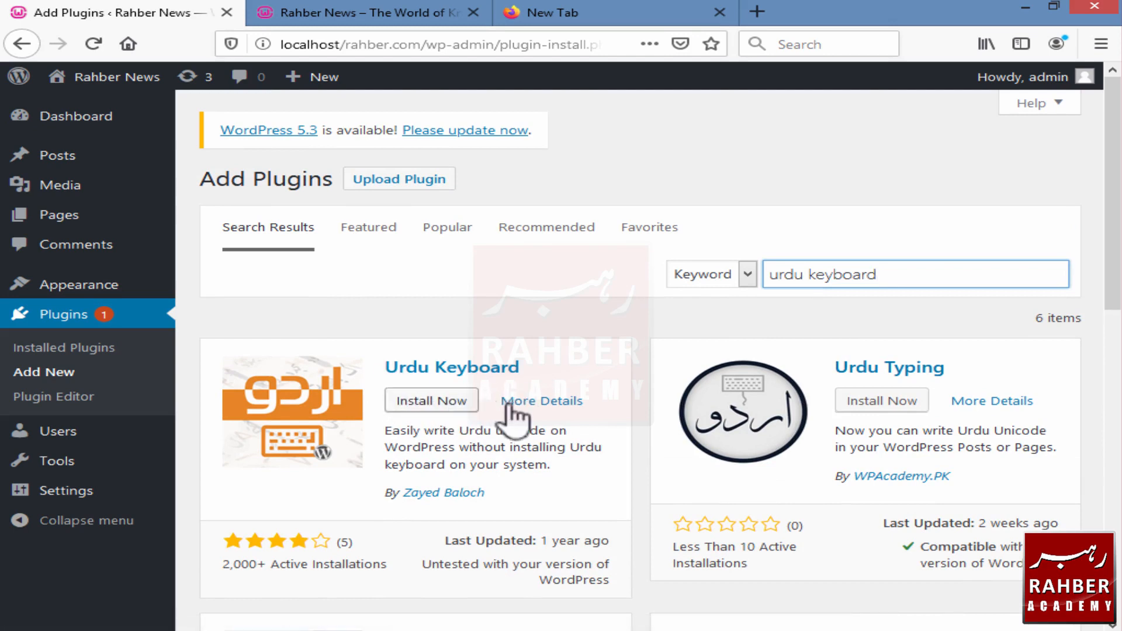
pyautogui.click(436, 401)
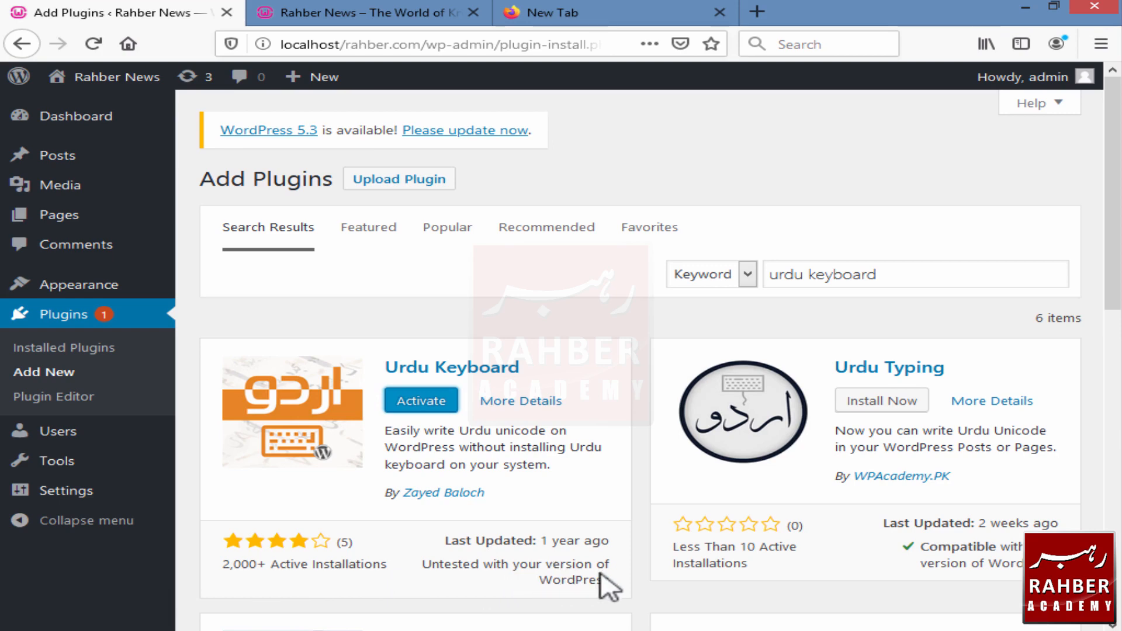
pyautogui.click(619, 580)
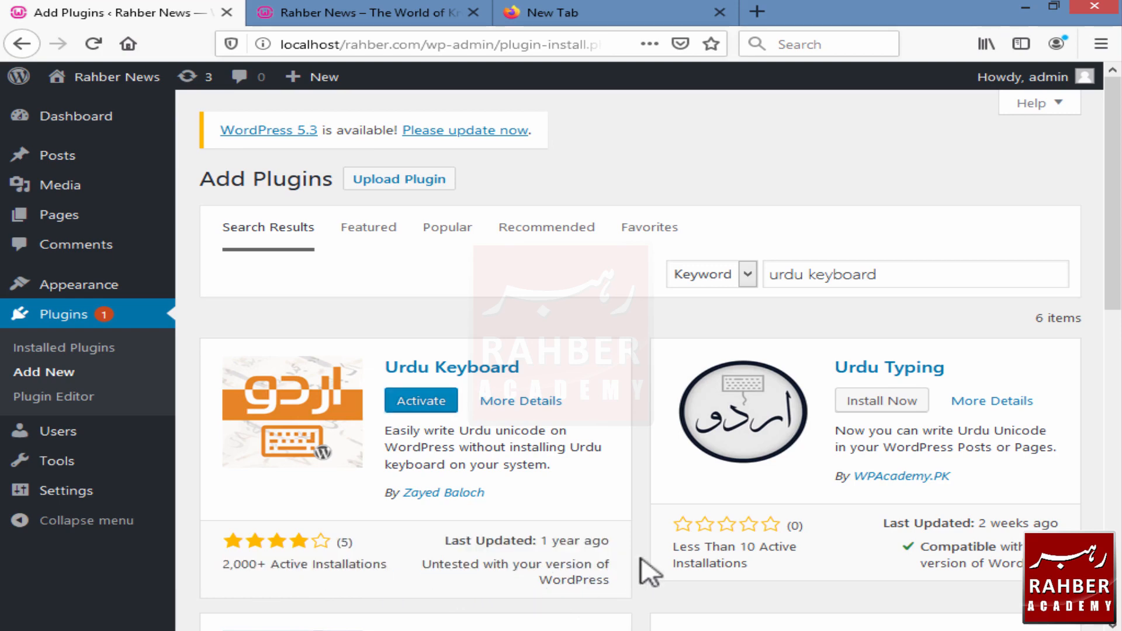
pyautogui.scroll(-10, 725, 468)
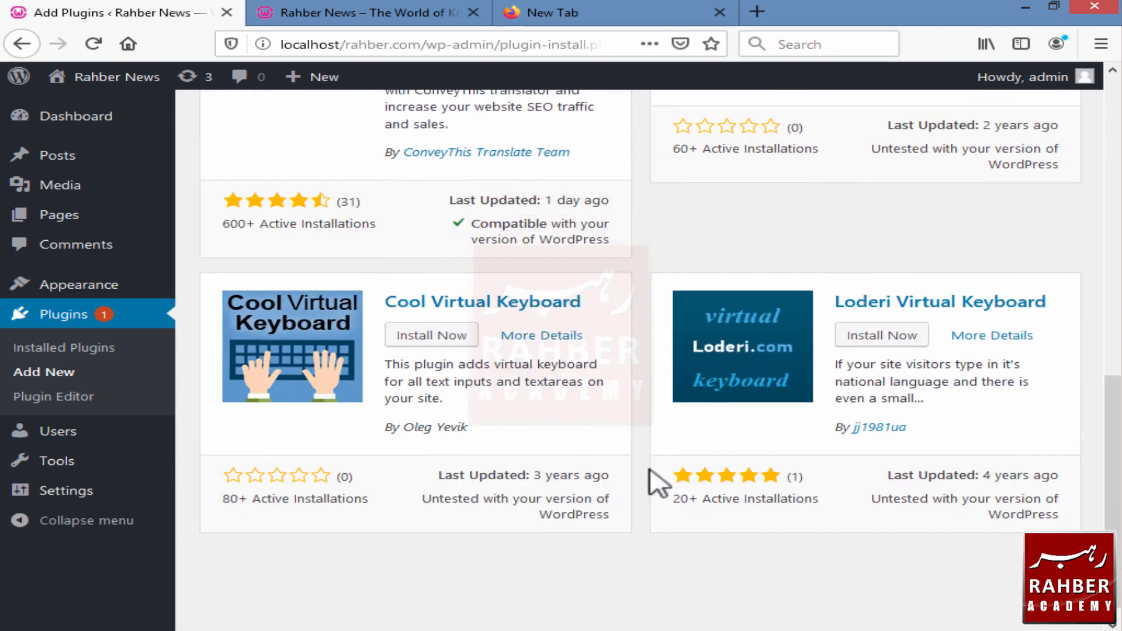
pyautogui.scroll(10, 655, 483)
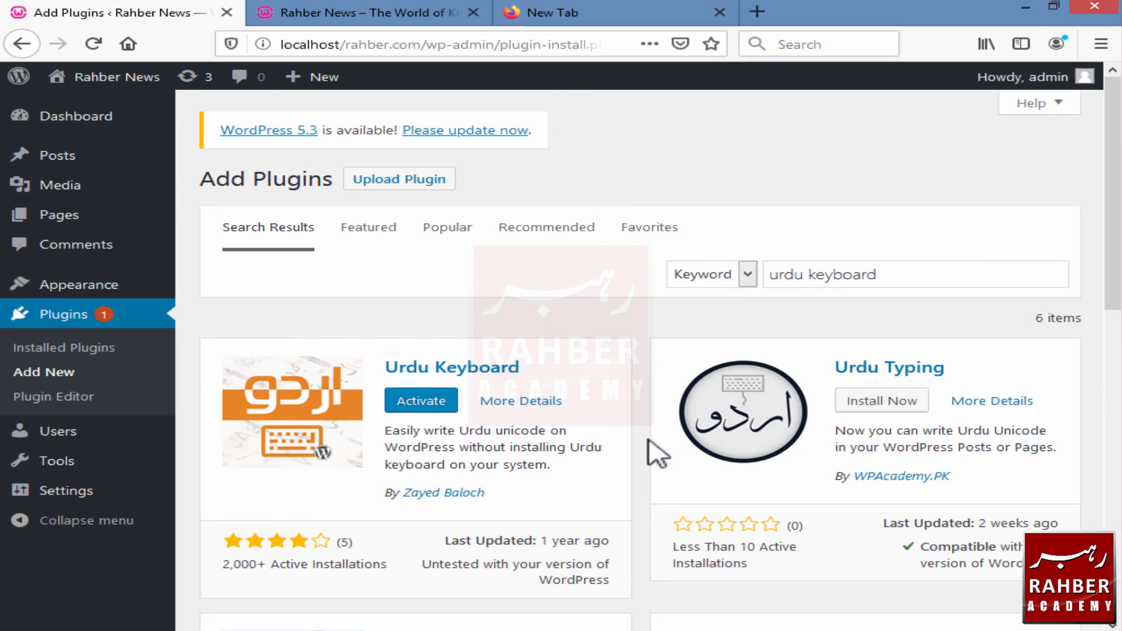
# Open the Urdu Keyboard plugin's details in a new browser tab and review its description
pyautogui.rightClick(526, 400)
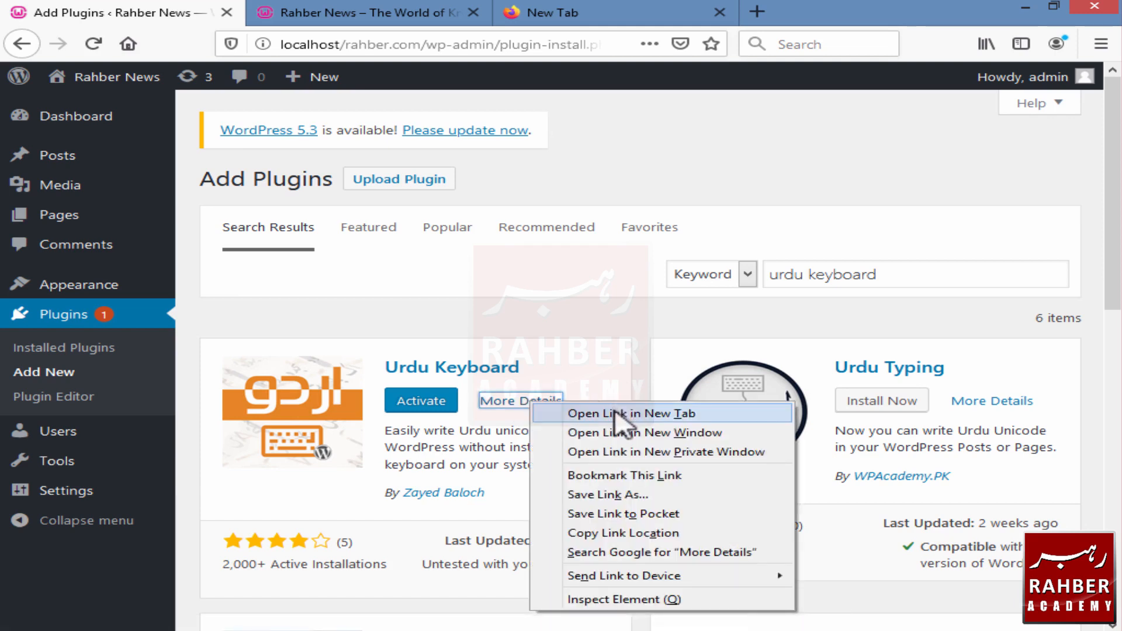
pyautogui.click(570, 413)
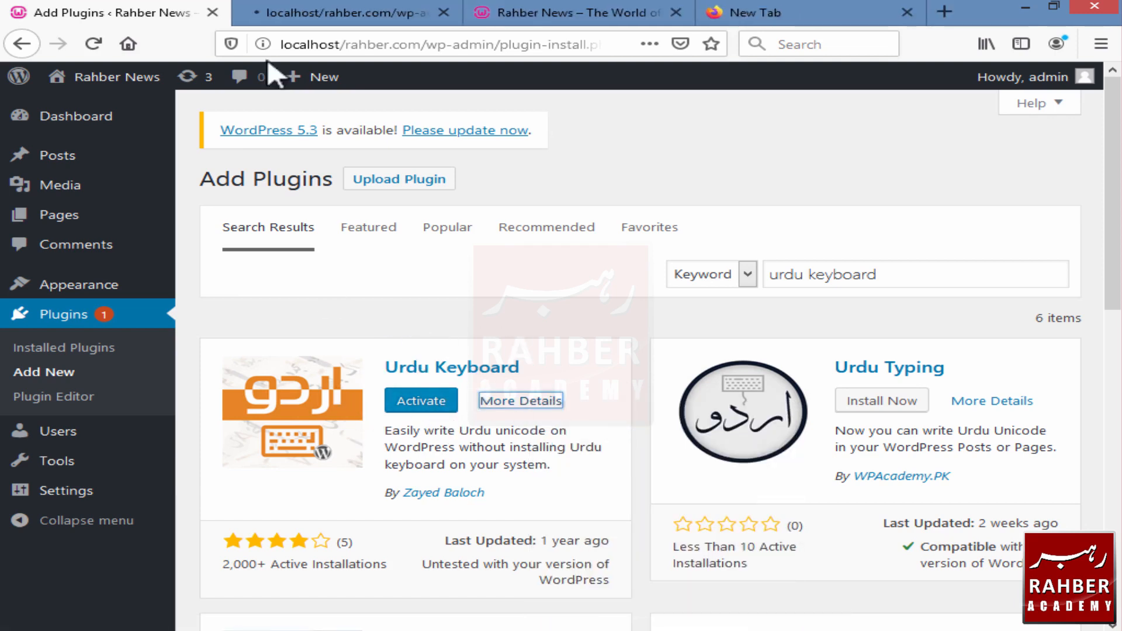
pyautogui.click(346, 16)
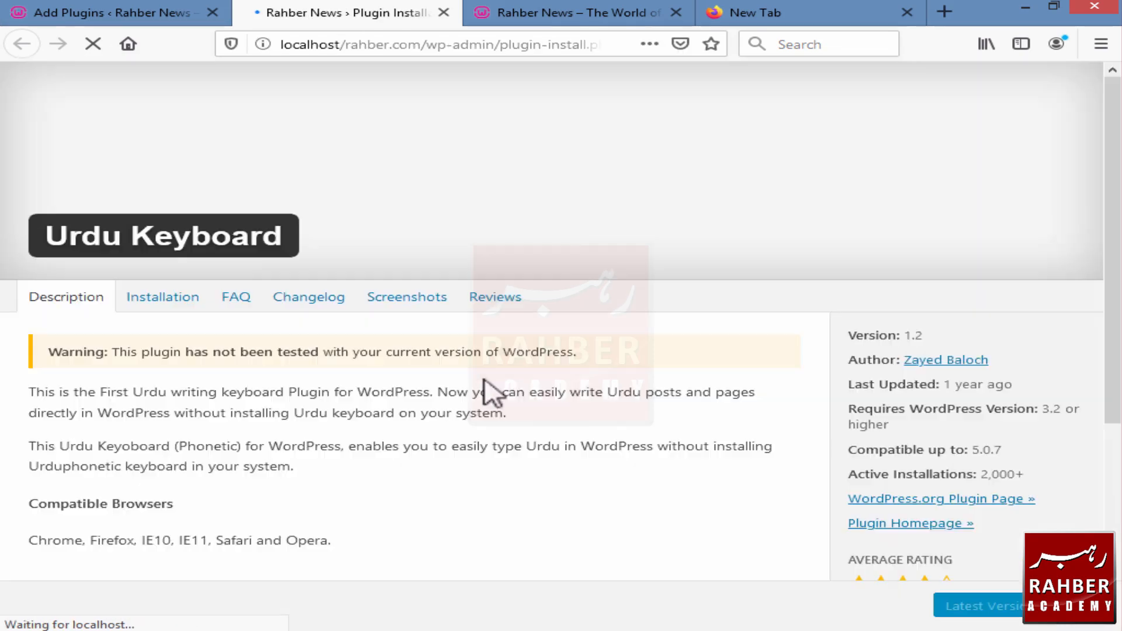
pyautogui.scroll(-5, 584, 363)
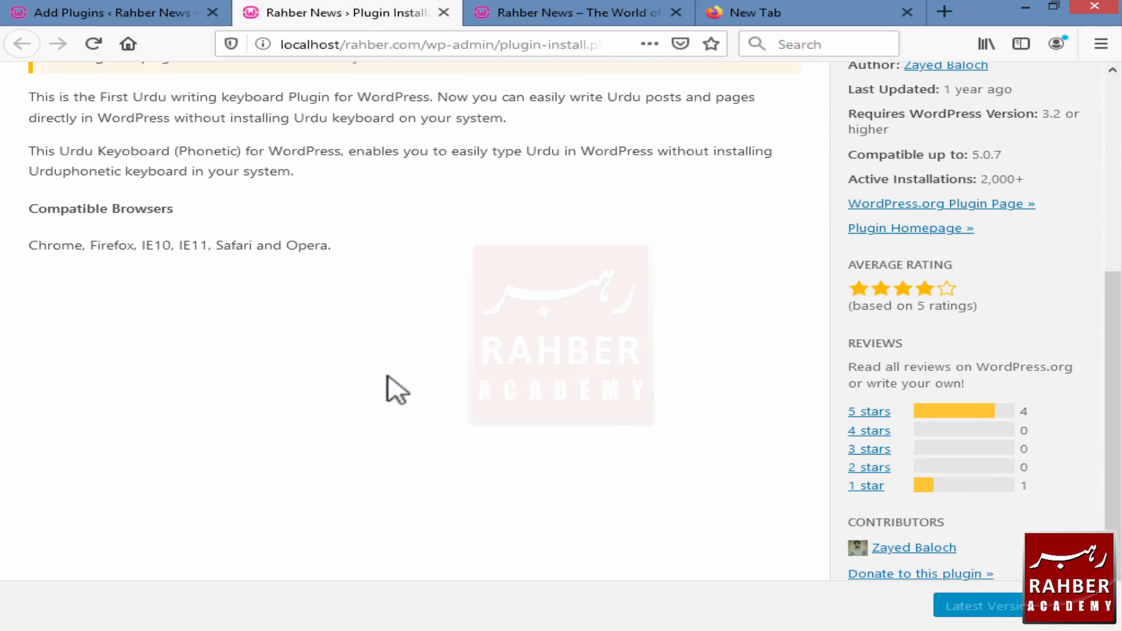
pyautogui.scroll(1, 279, 345)
pyautogui.scroll(3, 283, 344)
# Read through the installation instructions of the Urdu Keyboard plugin
pyautogui.click(162, 298)
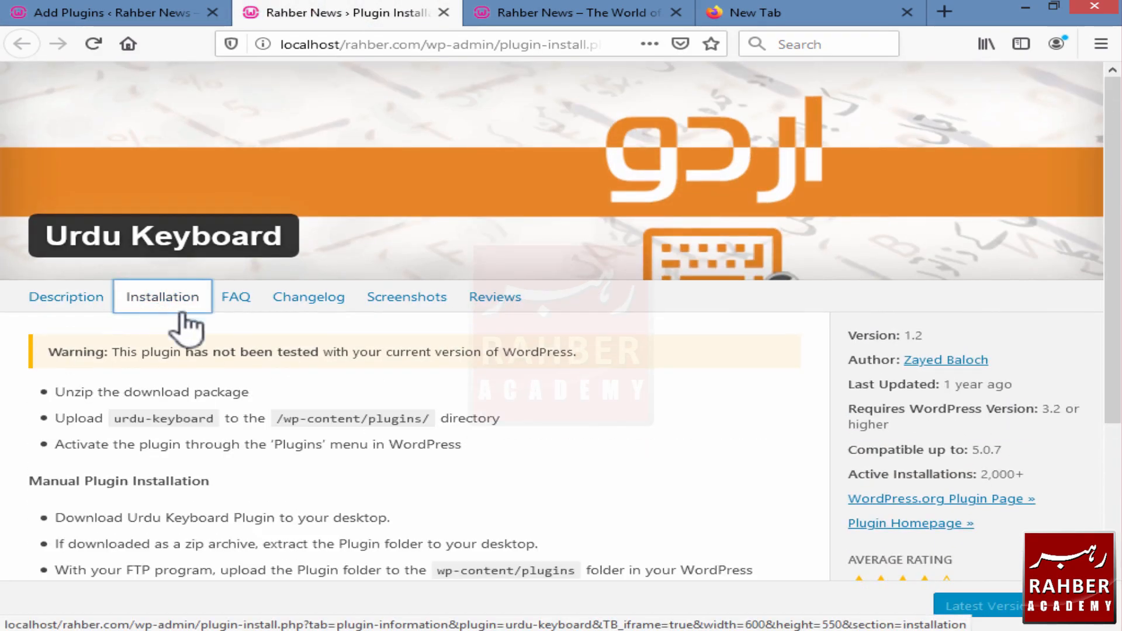
pyautogui.scroll(-1, 265, 433)
pyautogui.scroll(-4, 251, 467)
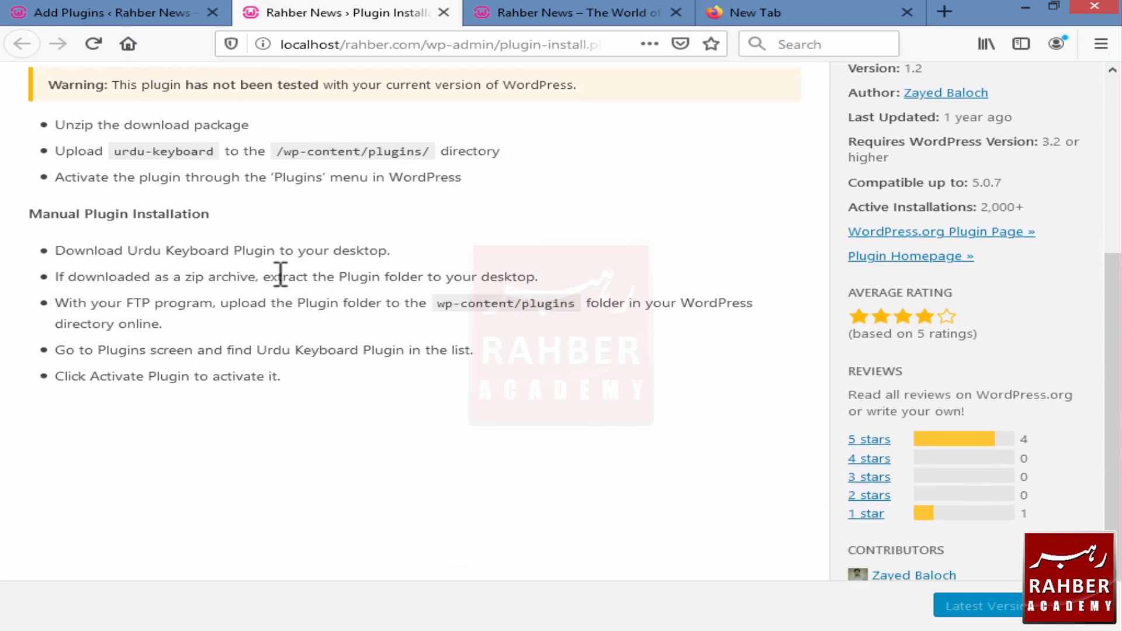
pyautogui.scroll(2, 281, 280)
pyautogui.scroll(1, 286, 298)
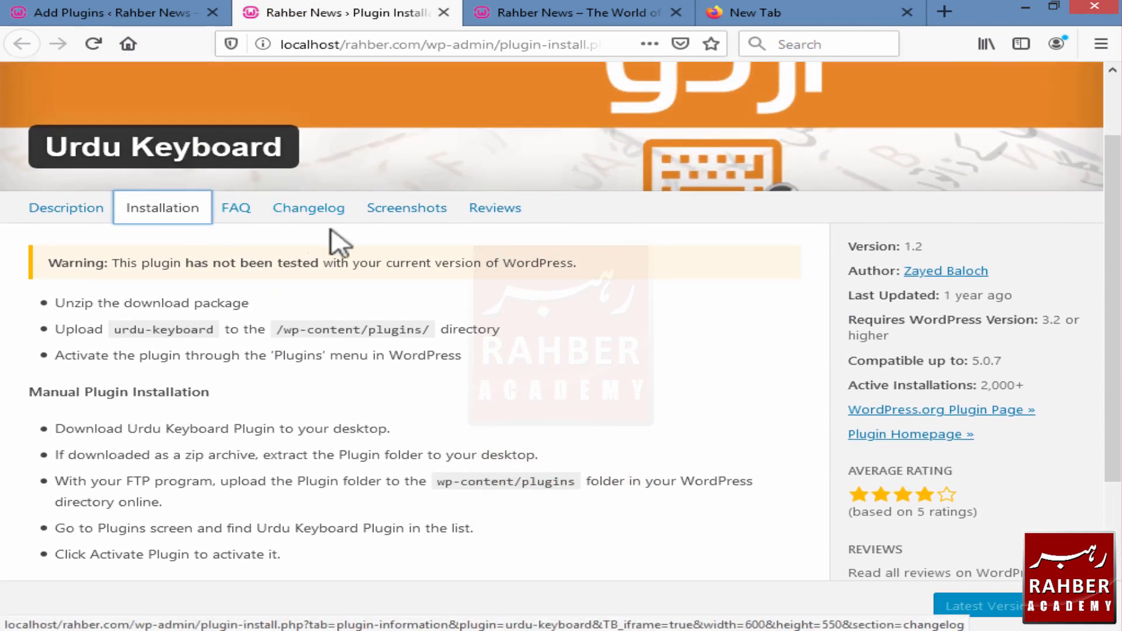
# View the Urdu Keyboard plugin's changelog and look through its screenshots
pyautogui.click(329, 209)
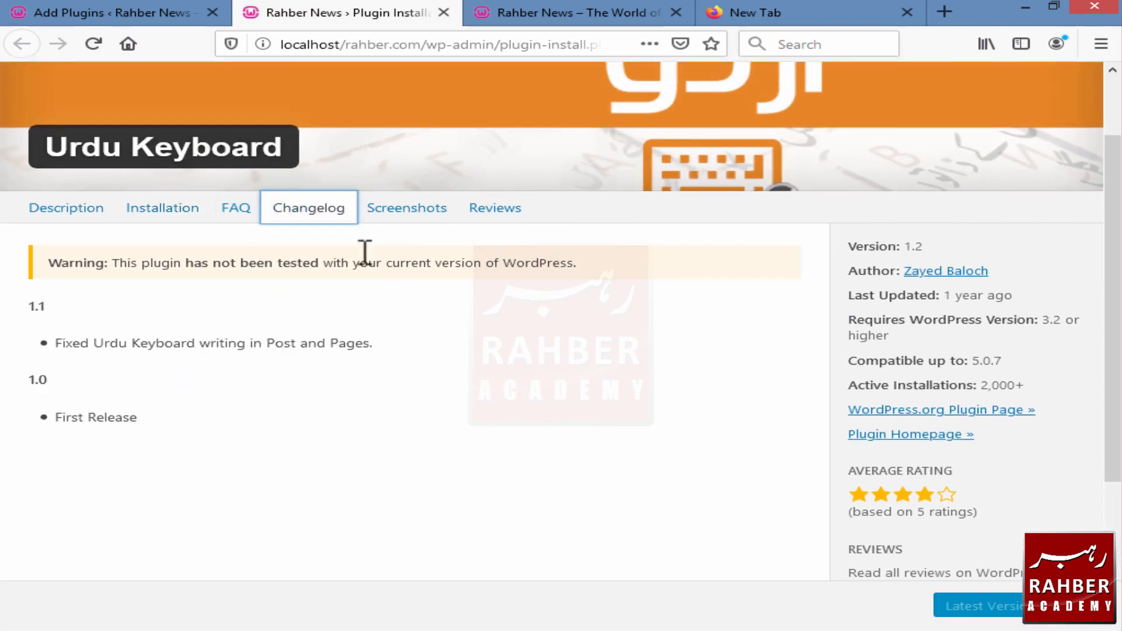
pyautogui.click(436, 217)
pyautogui.scroll(-8, 421, 393)
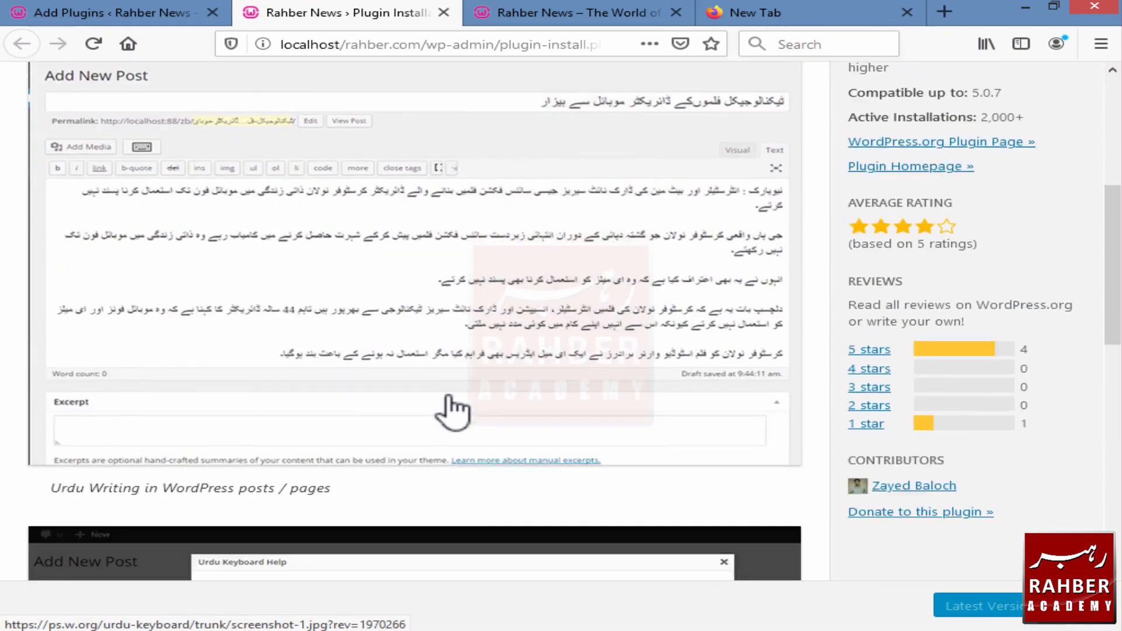
pyautogui.scroll(-10, 454, 434)
pyautogui.scroll(20, 458, 438)
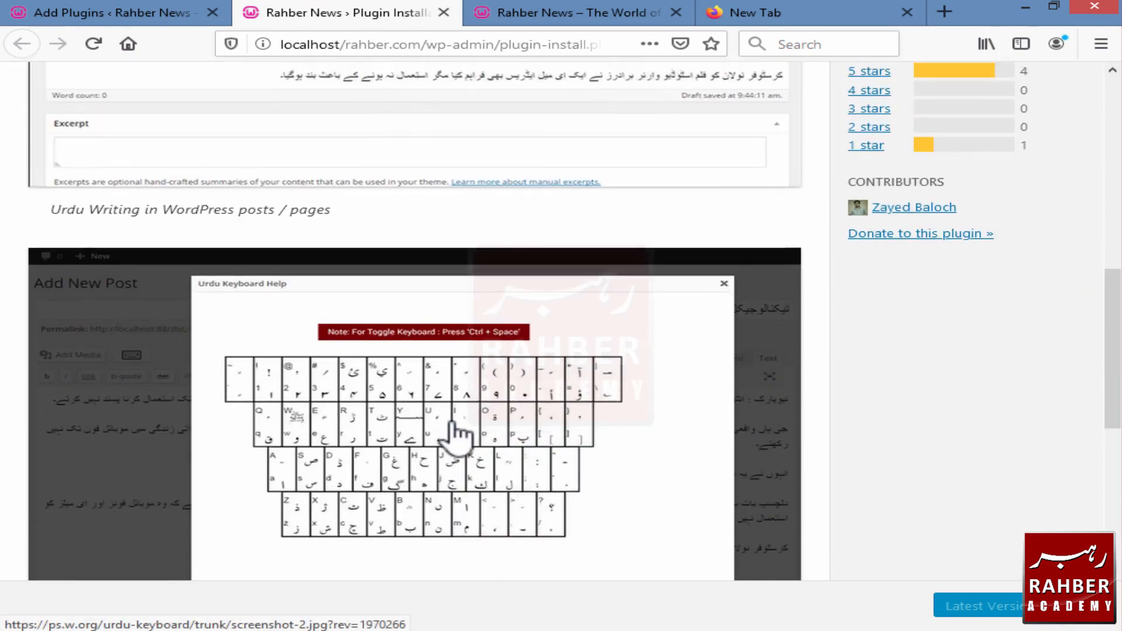
pyautogui.scroll(2, 453, 423)
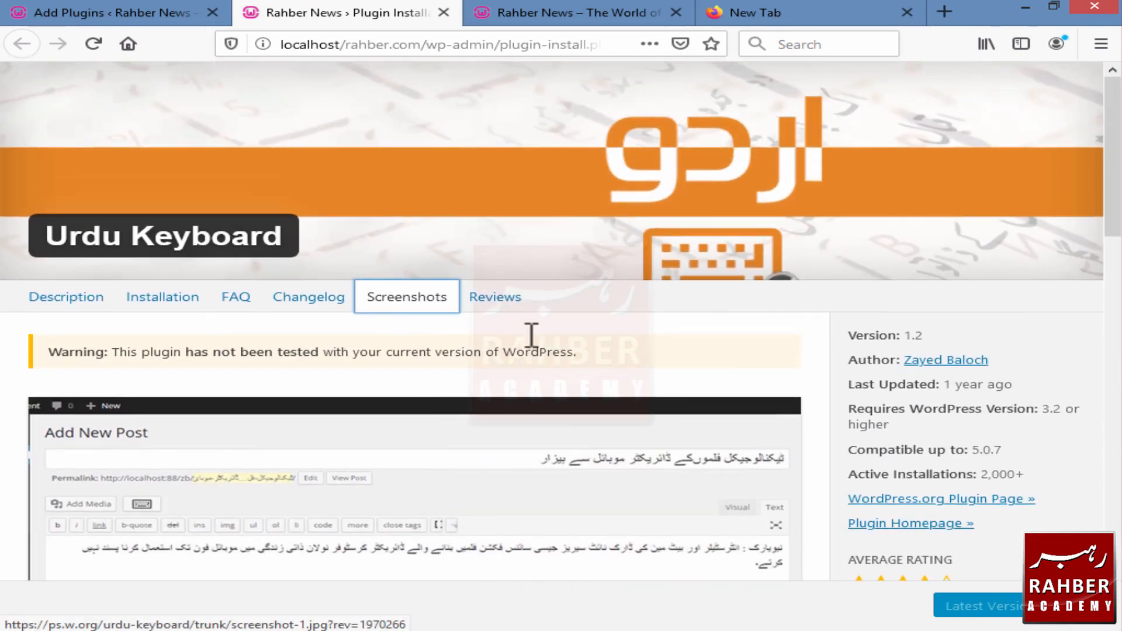
# Read the Urdu Keyboard plugin's user reviews, then return to its description by way of the installation notes
pyautogui.click(494, 297)
pyautogui.scroll(-5, 220, 468)
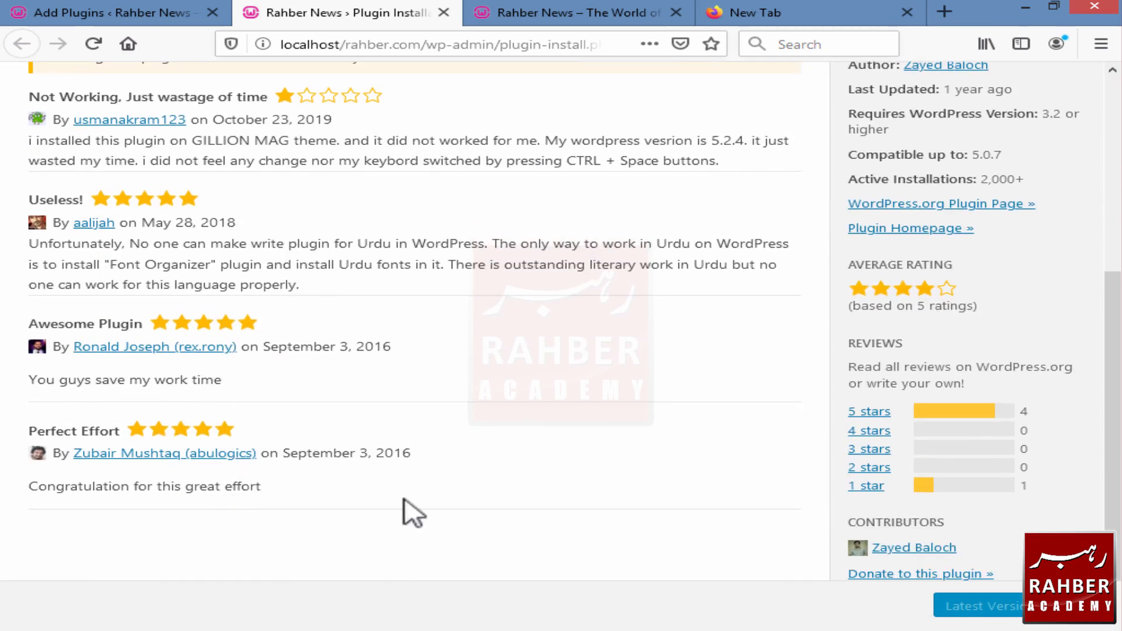
pyautogui.scroll(5, 414, 515)
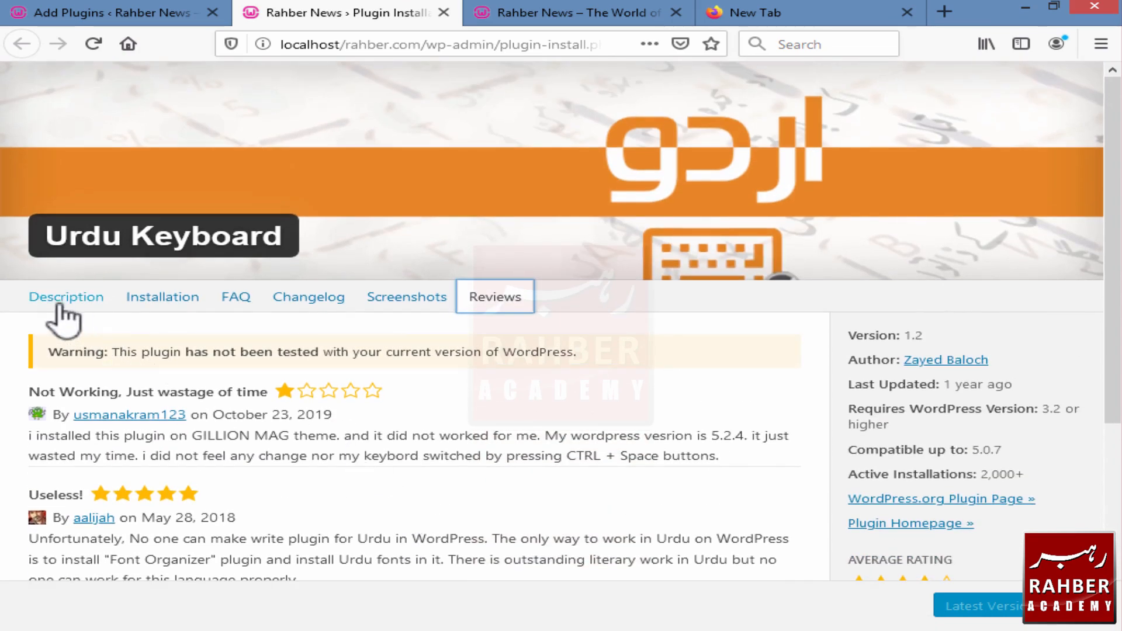
pyautogui.click(200, 305)
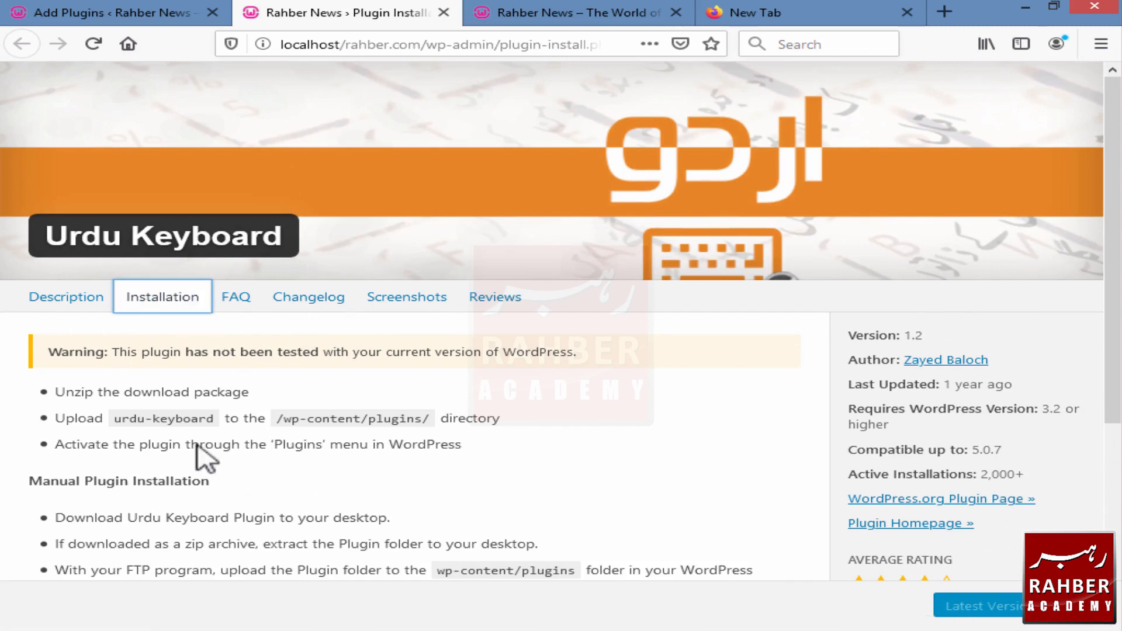
pyautogui.click(55, 301)
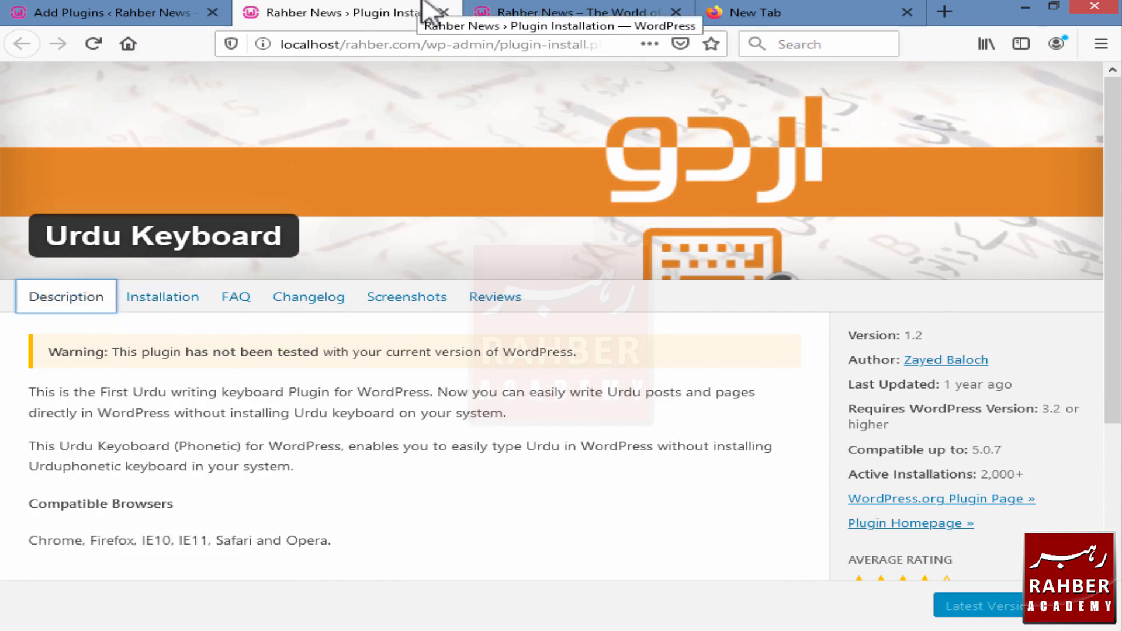
# Return to the plugin search results and activate the Urdu Keyboard plugin
pyautogui.click(105, 12)
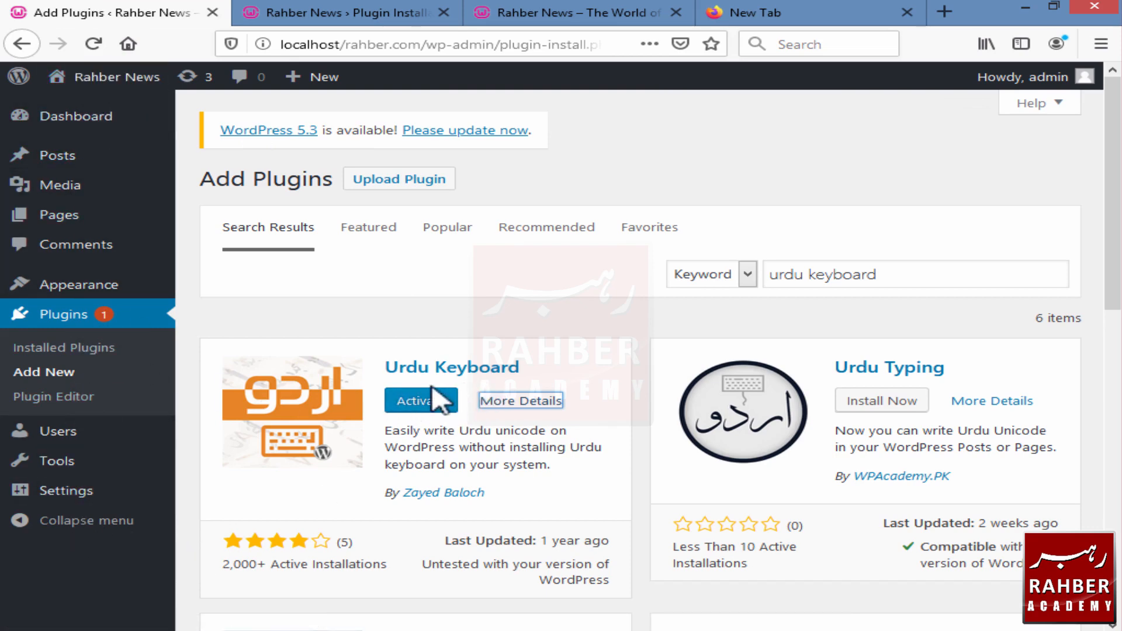
pyautogui.click(420, 403)
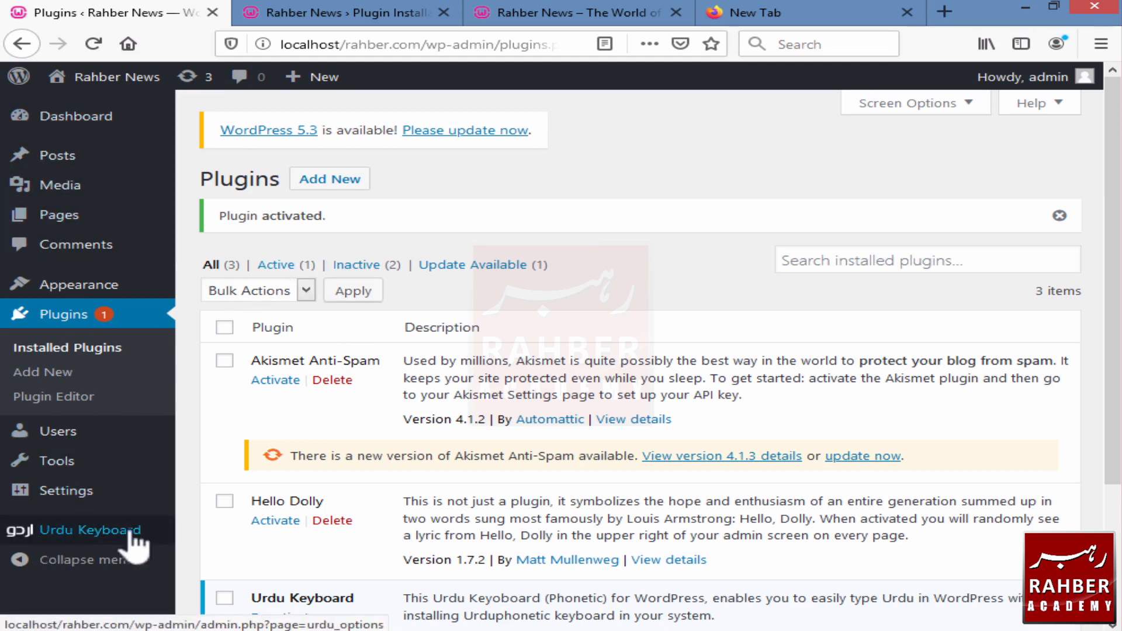
pyautogui.click(52, 534)
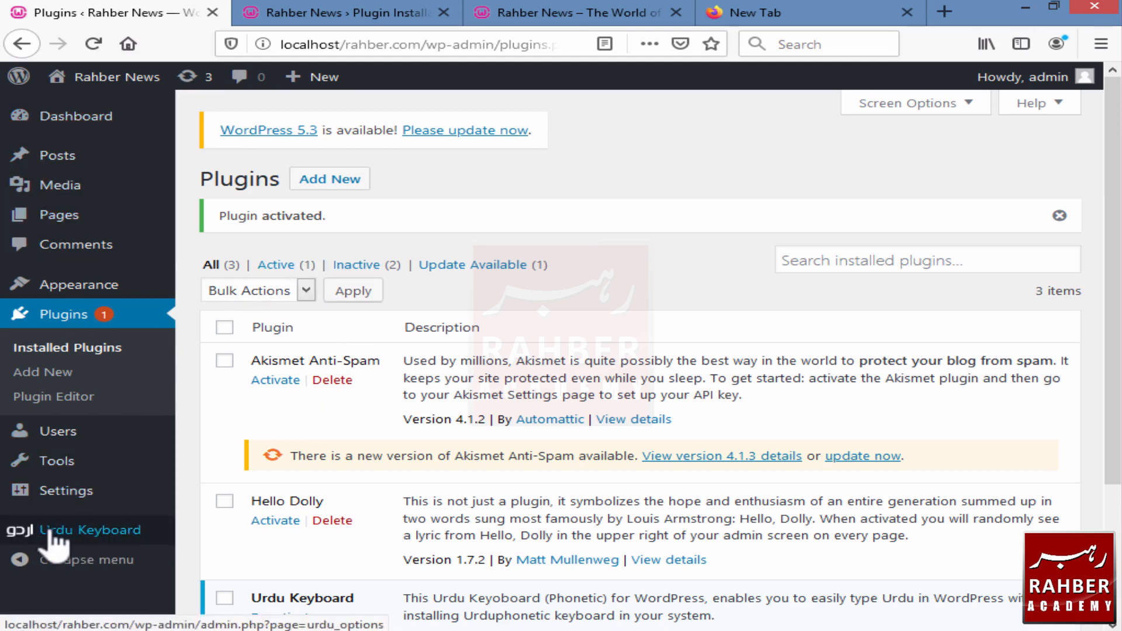
# Revisit the installation instructions and changelog on the Urdu Keyboard plugin's details page
pyautogui.click(359, 12)
pyautogui.click(164, 305)
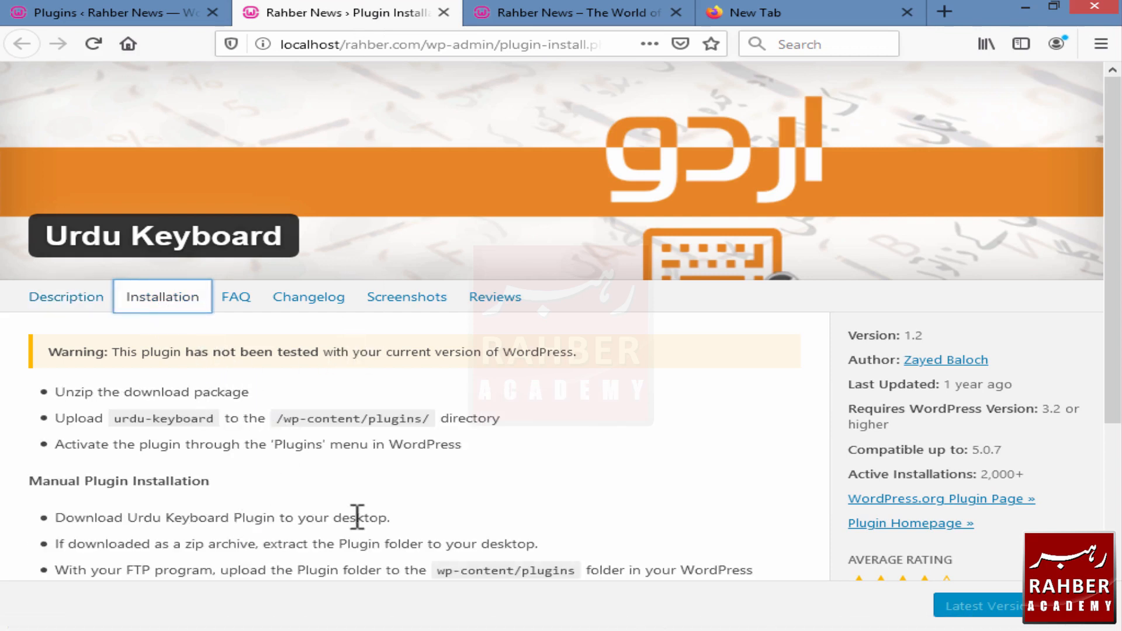
pyautogui.scroll(-3, 358, 517)
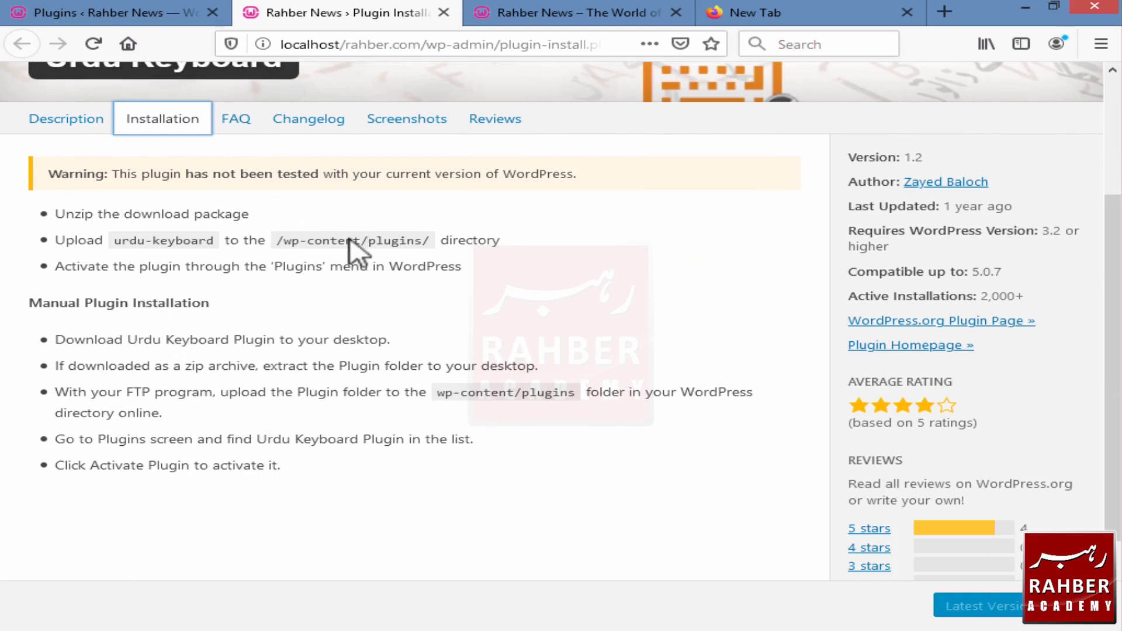
pyautogui.click(305, 119)
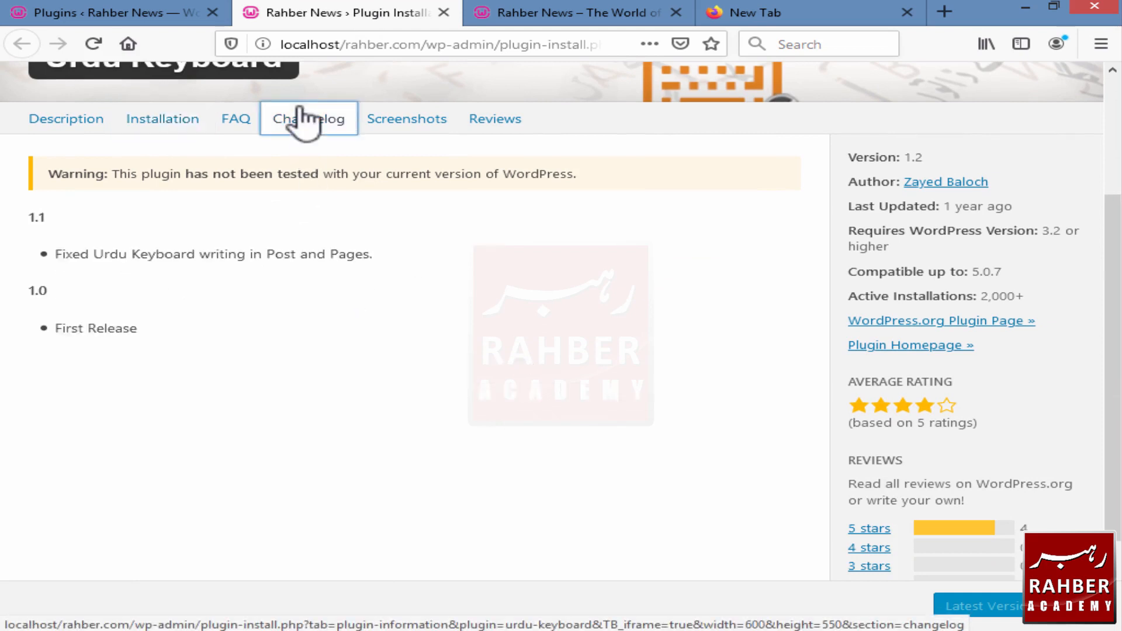
# Look through the Urdu Keyboard plugin's screenshots of Urdu post writing, the keyboard layout and the tags box
pyautogui.click(419, 129)
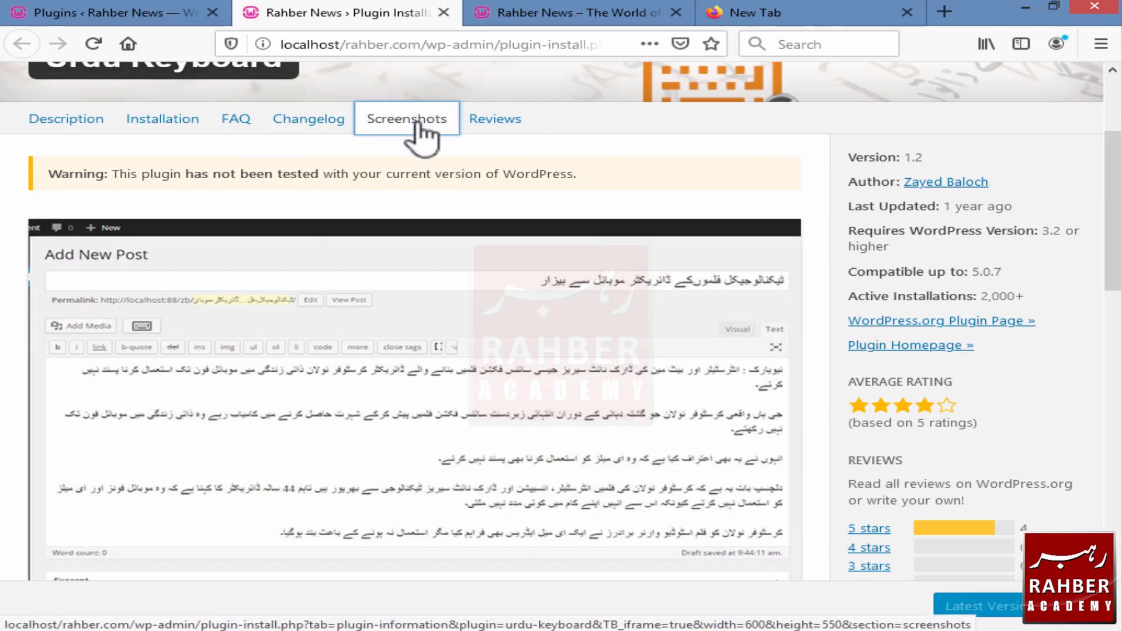
pyautogui.scroll(-1, 307, 307)
pyautogui.scroll(-10, 307, 310)
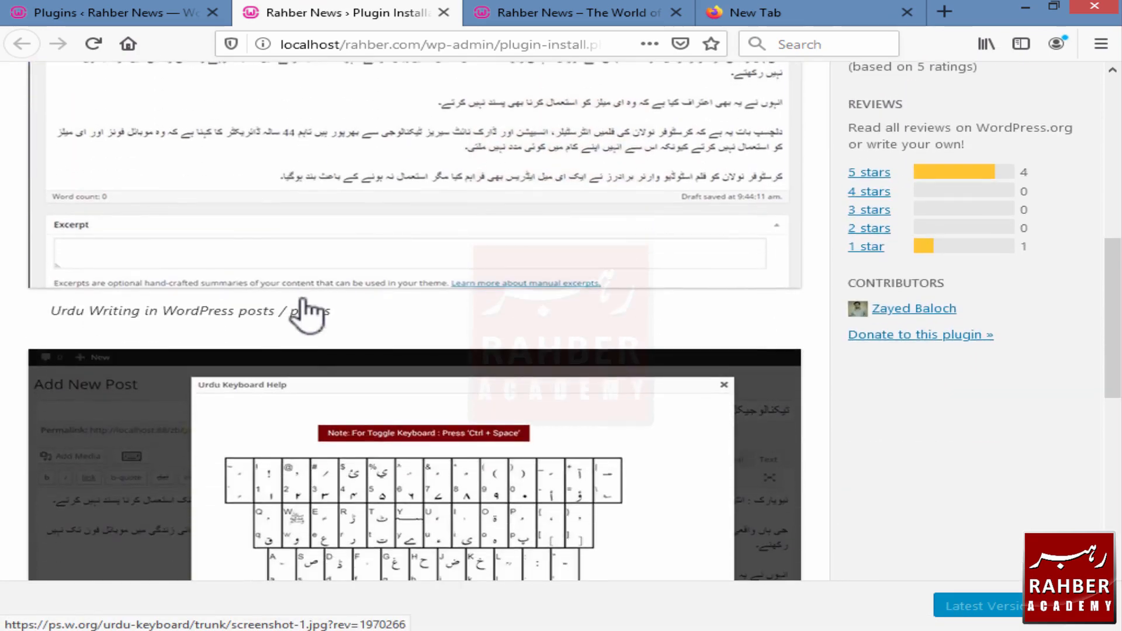
pyautogui.scroll(-5, 313, 331)
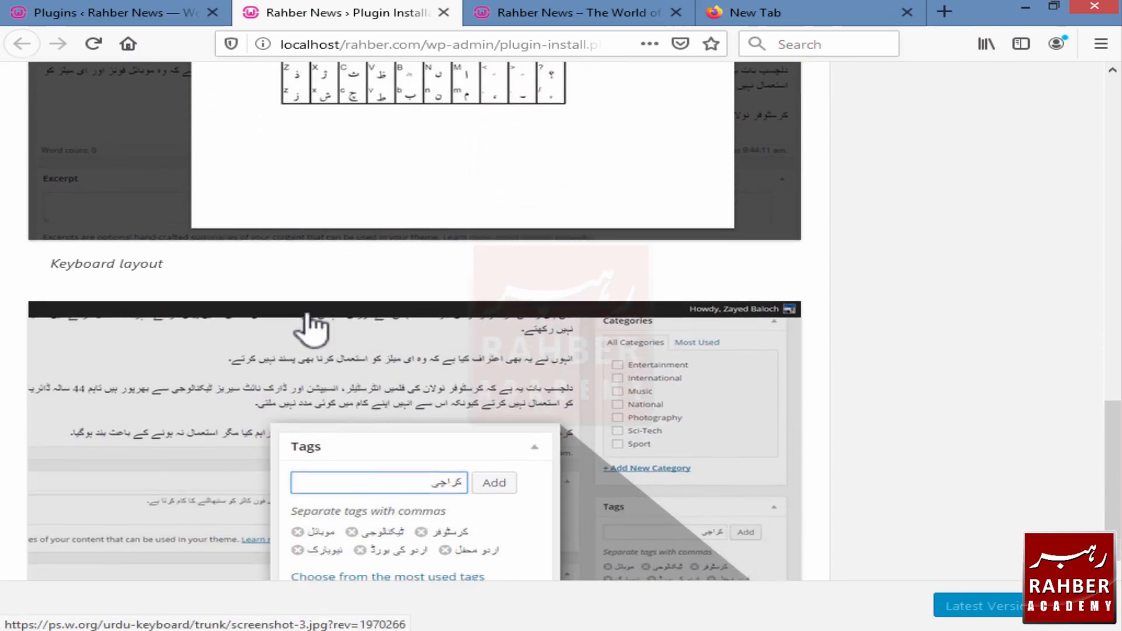
pyautogui.scroll(15, 320, 342)
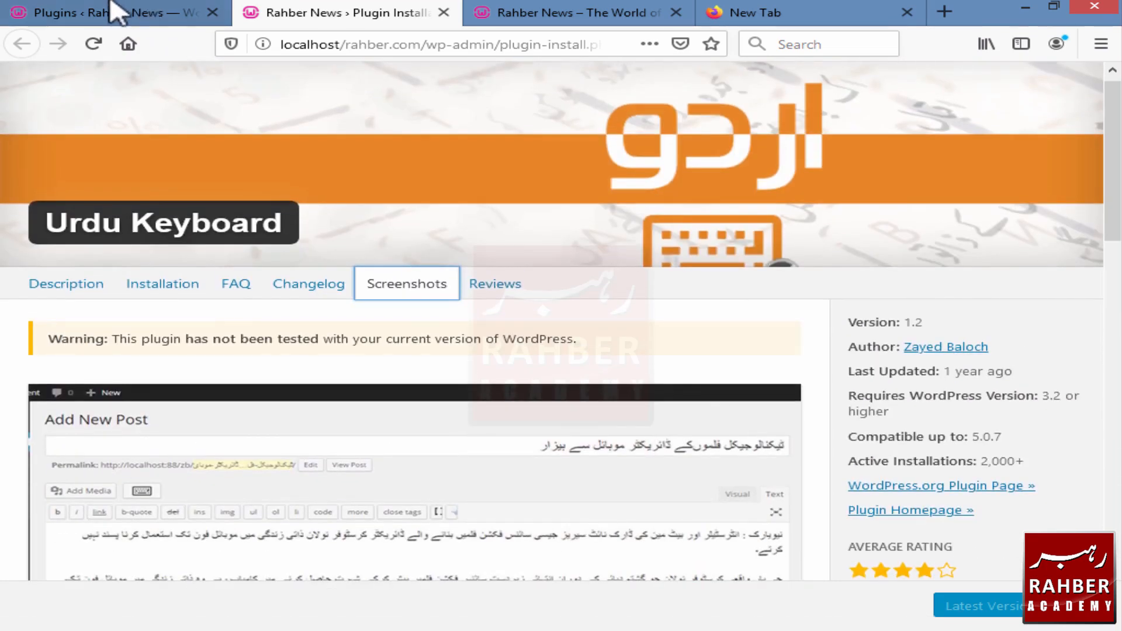
# Return to the installed plugins list, enter the trial text "mllk" in its search field and clear it
pyautogui.click(117, 13)
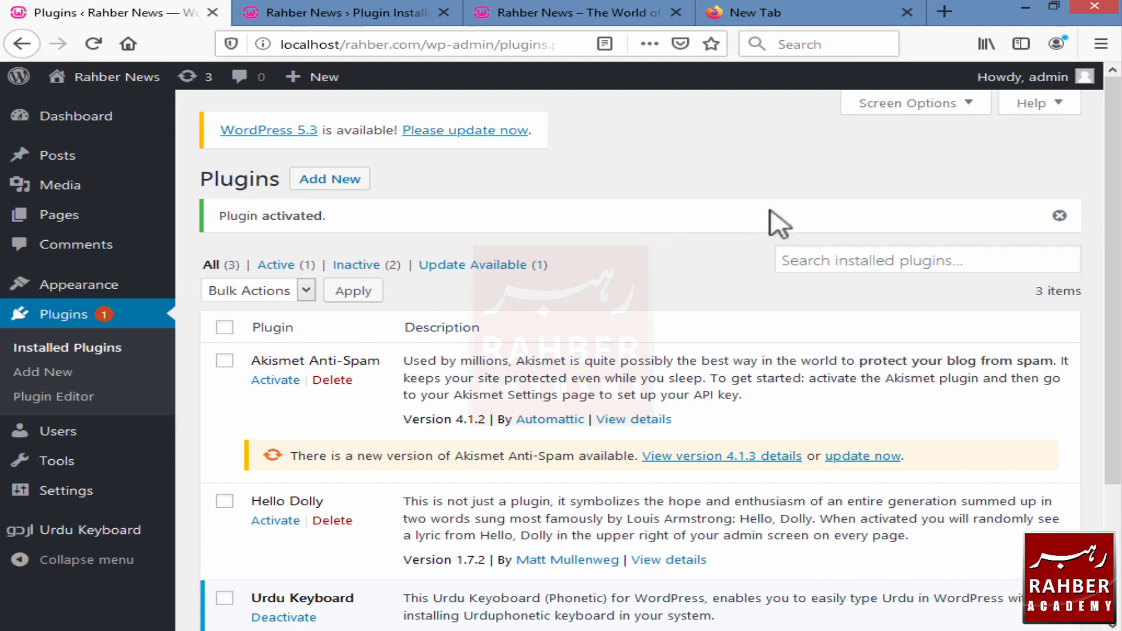
pyautogui.click(901, 263)
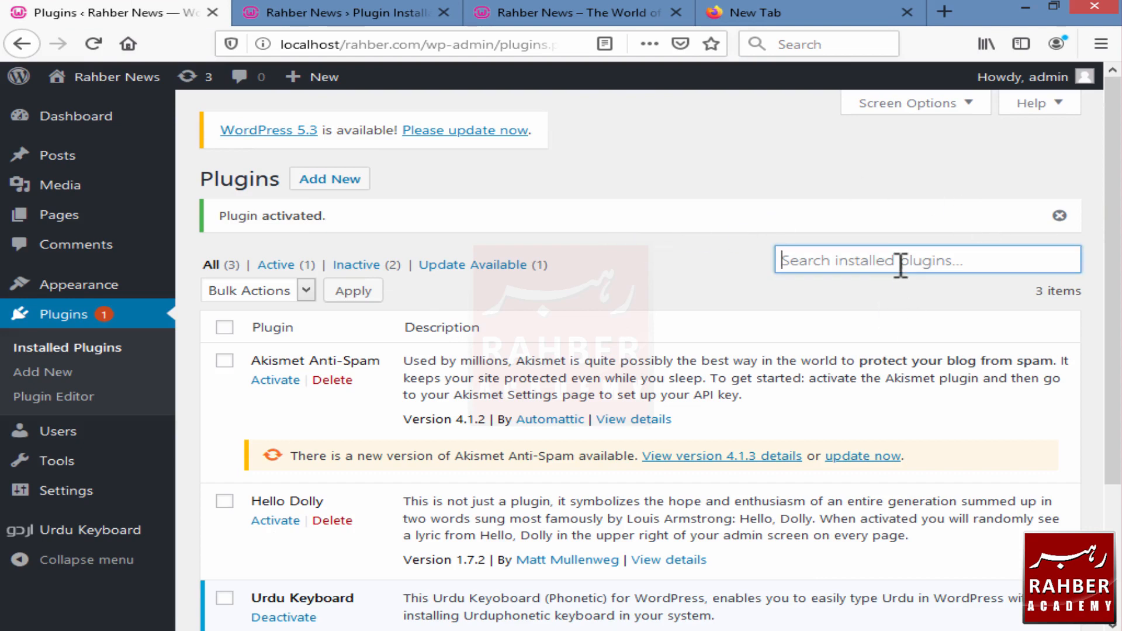
pyautogui.write('mllk')
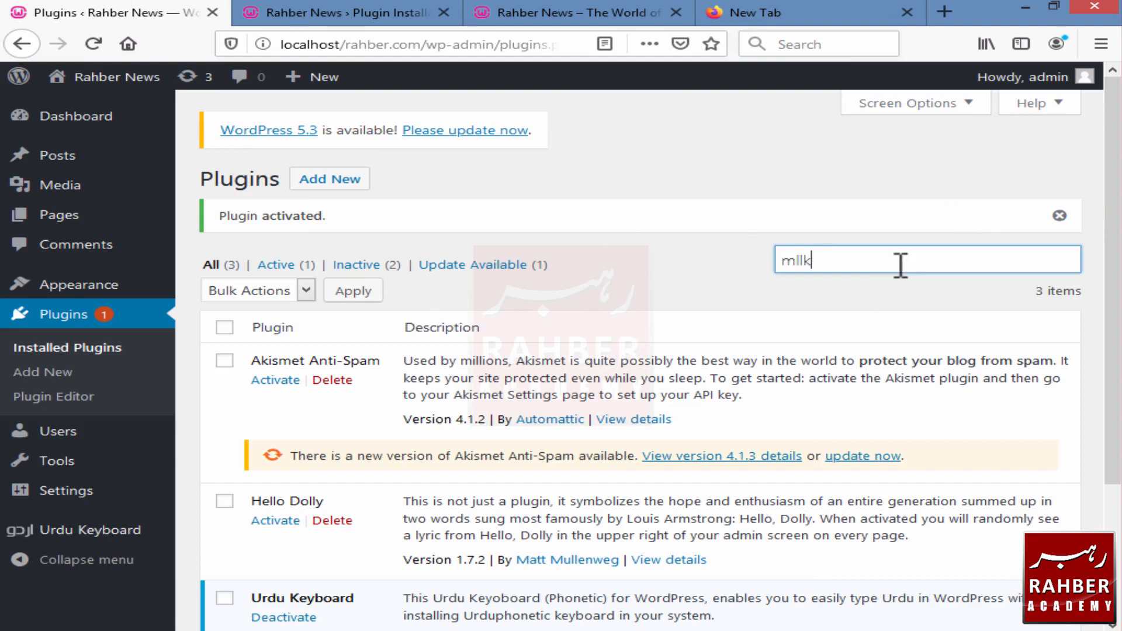
pyautogui.press('BackSpace')
pyautogui.press('BackSpace')
pyautogui.press('BackSpace')
pyautogui.press('BackSpace')
pyautogui.press('BackSpace')
pyautogui.press('BackSpace')
pyautogui.press('BackSpace')
pyautogui.press('BackSpace')
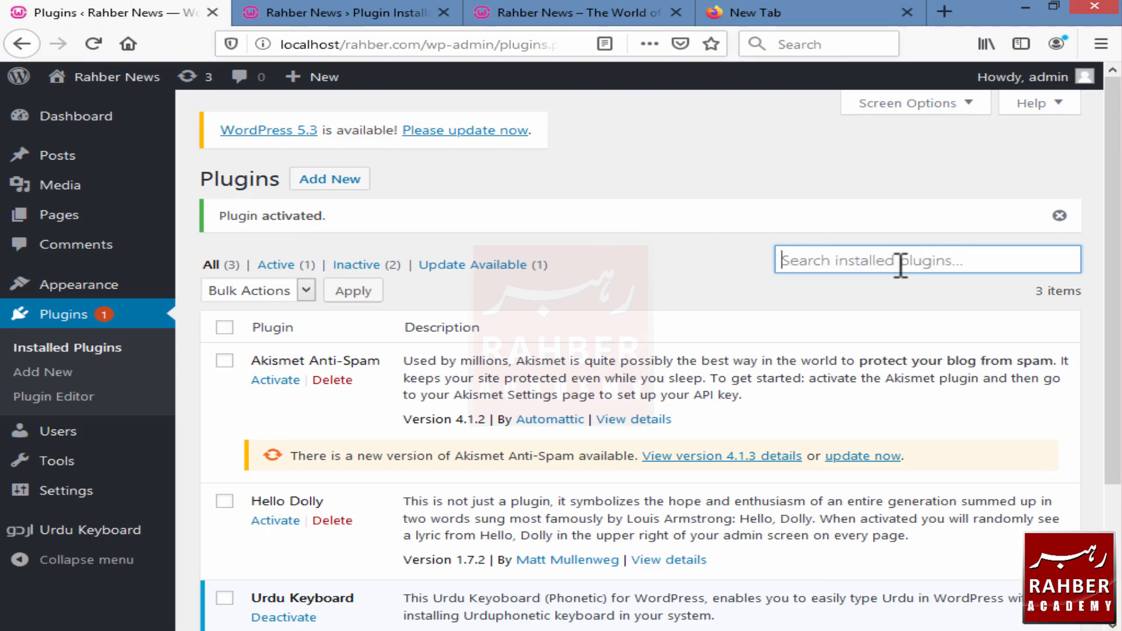
# Try the Urdu Keyboard plugin's language toggle in the installed-plugins search with random trial text, and clear the field
pyautogui.hotkey('ctrl', 'space')
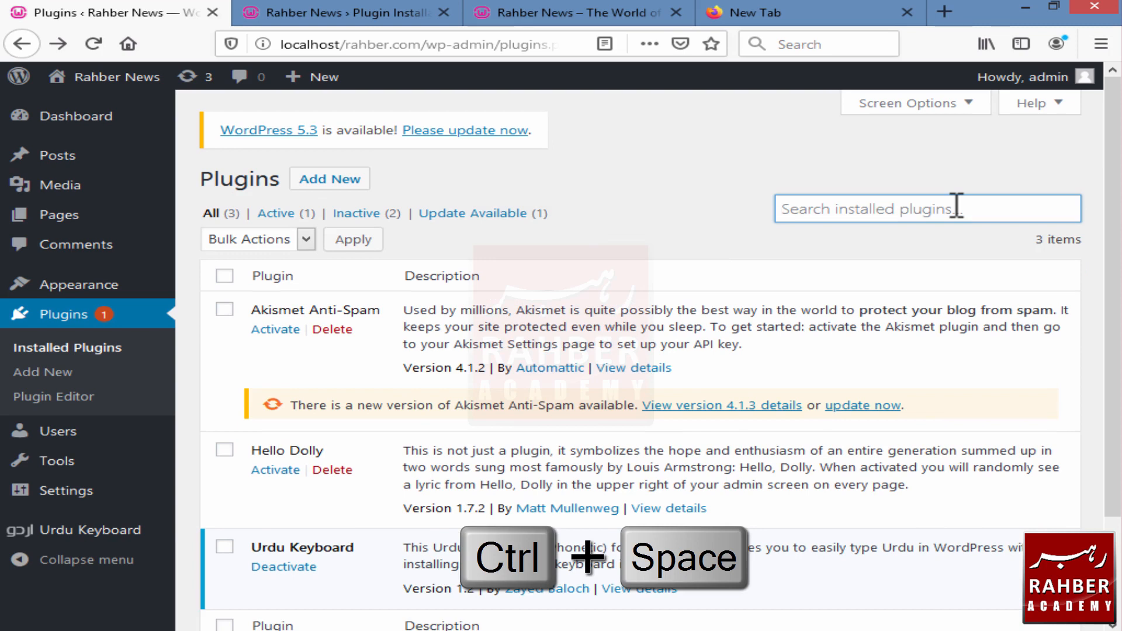
pyautogui.write('dsfaslfdka;fdksafkdakdfsslads')
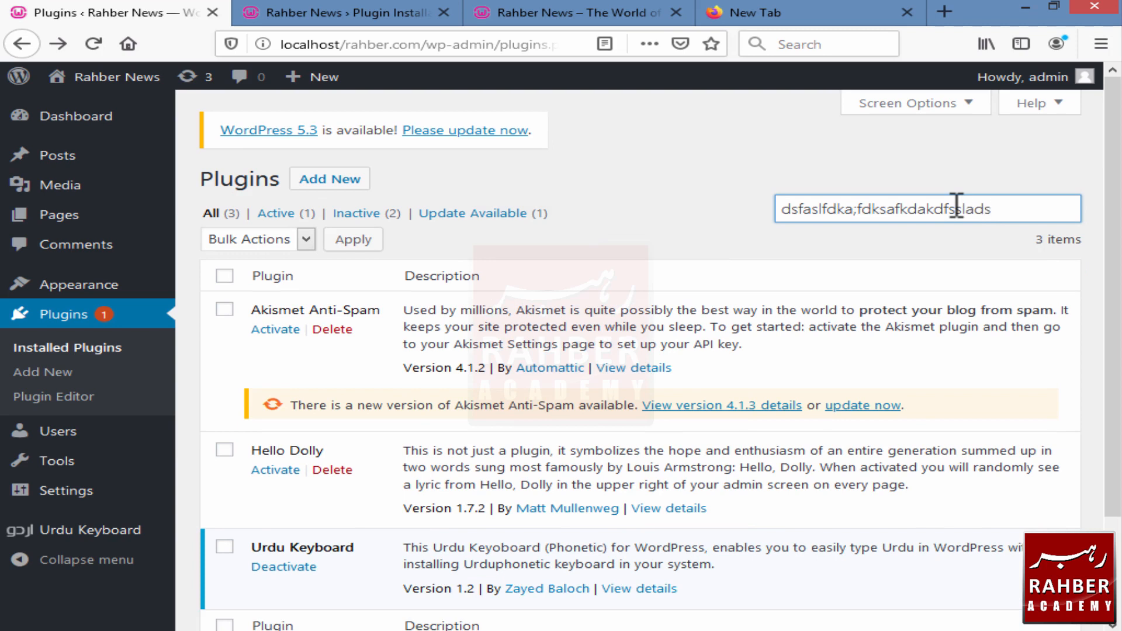
pyautogui.press('BackSpace')
pyautogui.press('BackSpace')
pyautogui.press('BackSpace')
pyautogui.press('BackSpace')
pyautogui.press('BackSpace')
pyautogui.press('BackSpace')
pyautogui.press('BackSpace')
pyautogui.press('BackSpace')
pyautogui.press('BackSpace')
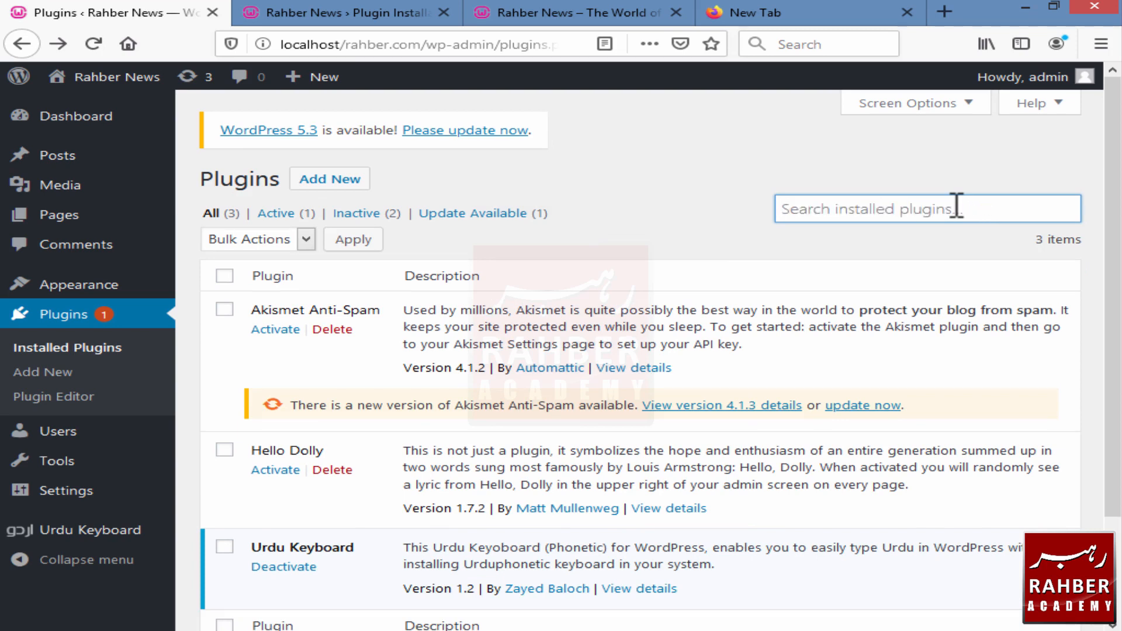
# Test the installed-plugins search field again with "dflfdf" and "dfs", and empty it
pyautogui.write('dflfdf')
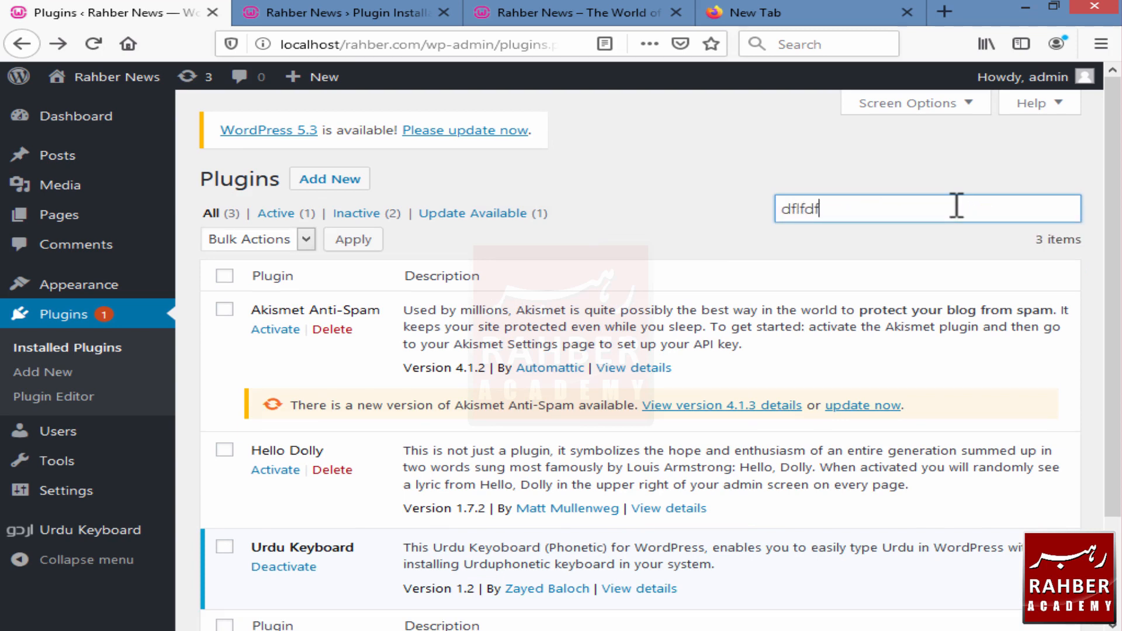
pyautogui.press('BackSpace')
pyautogui.press('BackSpace')
pyautogui.press('BackSpace')
pyautogui.write('s')
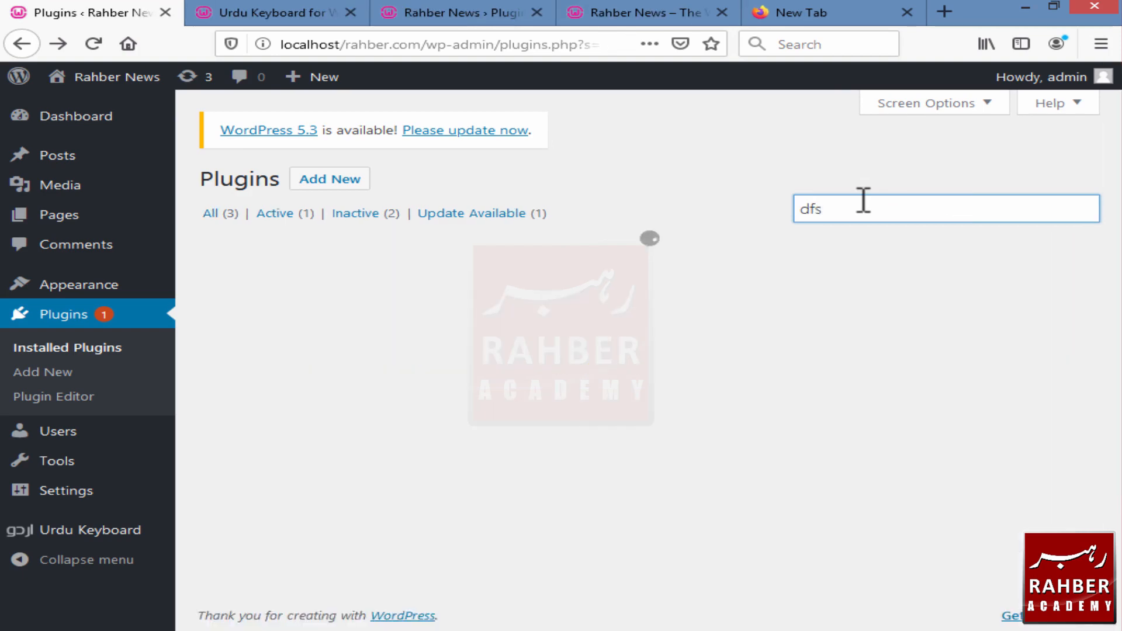
pyautogui.press('BackSpace')
pyautogui.press('BackSpace')
pyautogui.press('BackSpace')
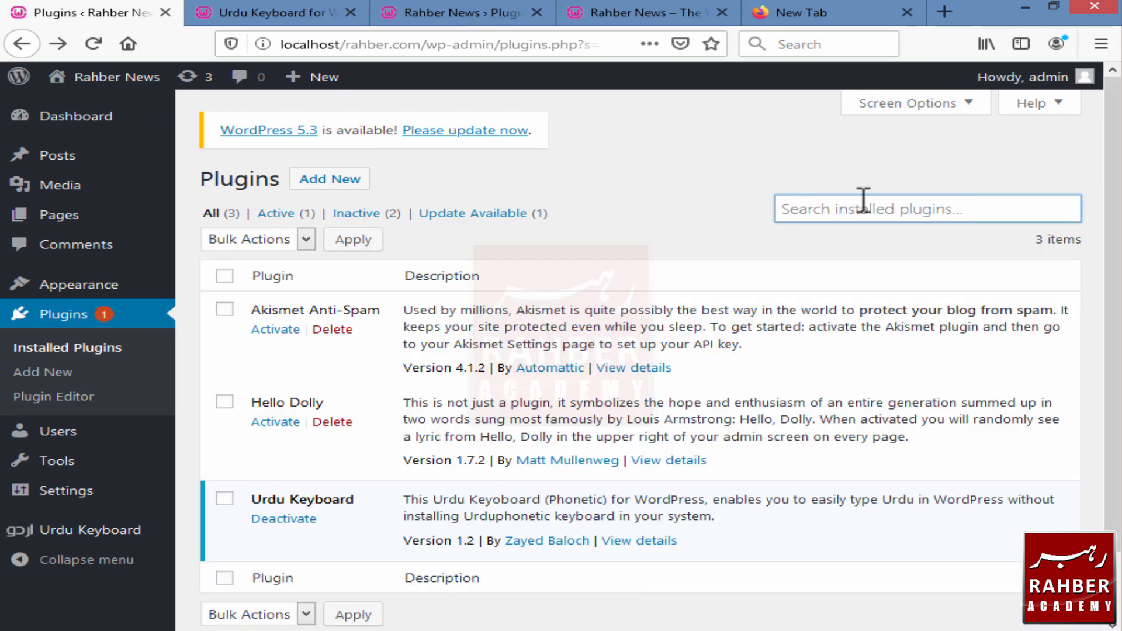
# Switch the system input language to Urdu (Pakistan) and test it with "دفکاد" in the search field, clearing the text
pyautogui.press('super+space')
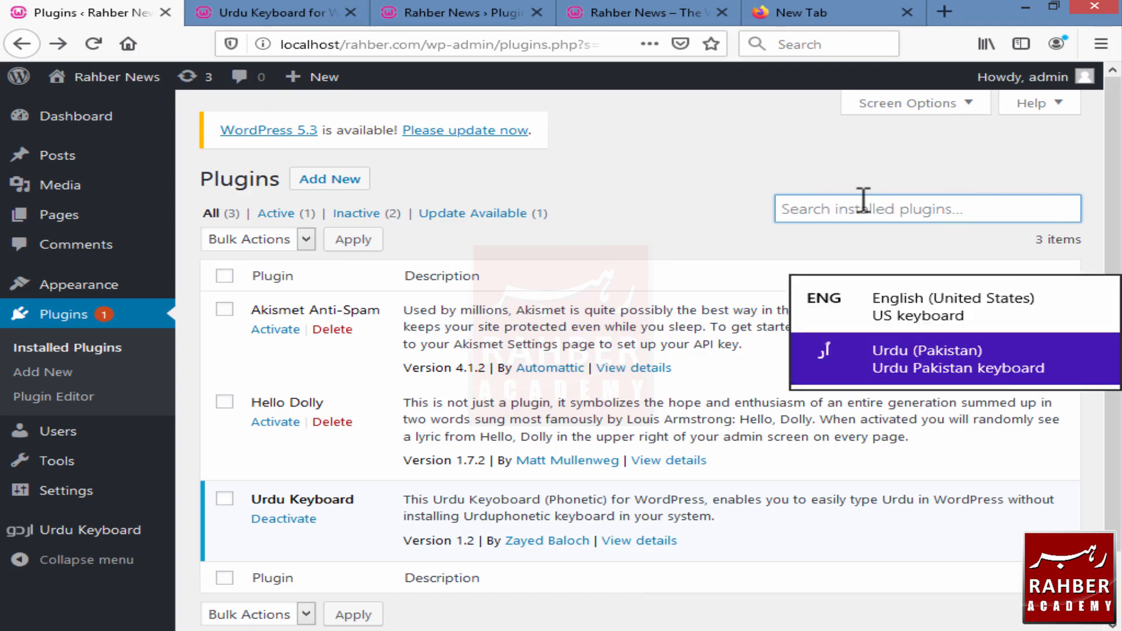
pyautogui.write('دفکاد')
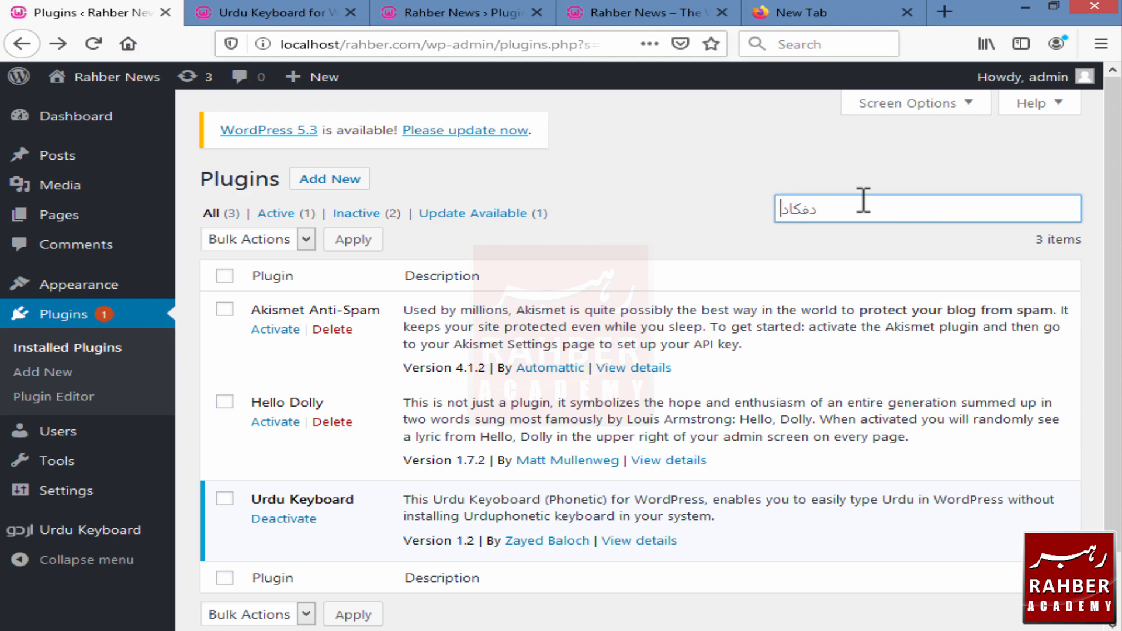
pyautogui.press('BackSpace')
pyautogui.press('BackSpace')
pyautogui.press('BackSpace')
pyautogui.press('BackSpace')
pyautogui.press('BackSpace')
# Search the installed plugins for "پاکستان زندآباد" as an Urdu typing test, and clear the search
pyautogui.write('یا')
pyautogui.write('کستان')
pyautogui.write(' ز')
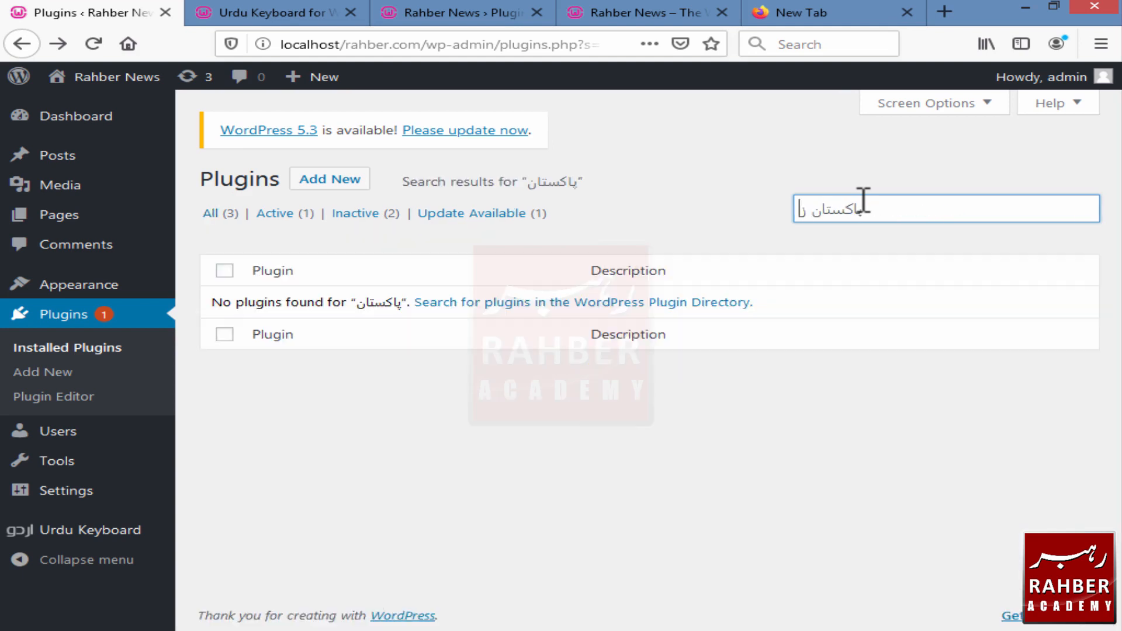
pyautogui.write('ندآباد')
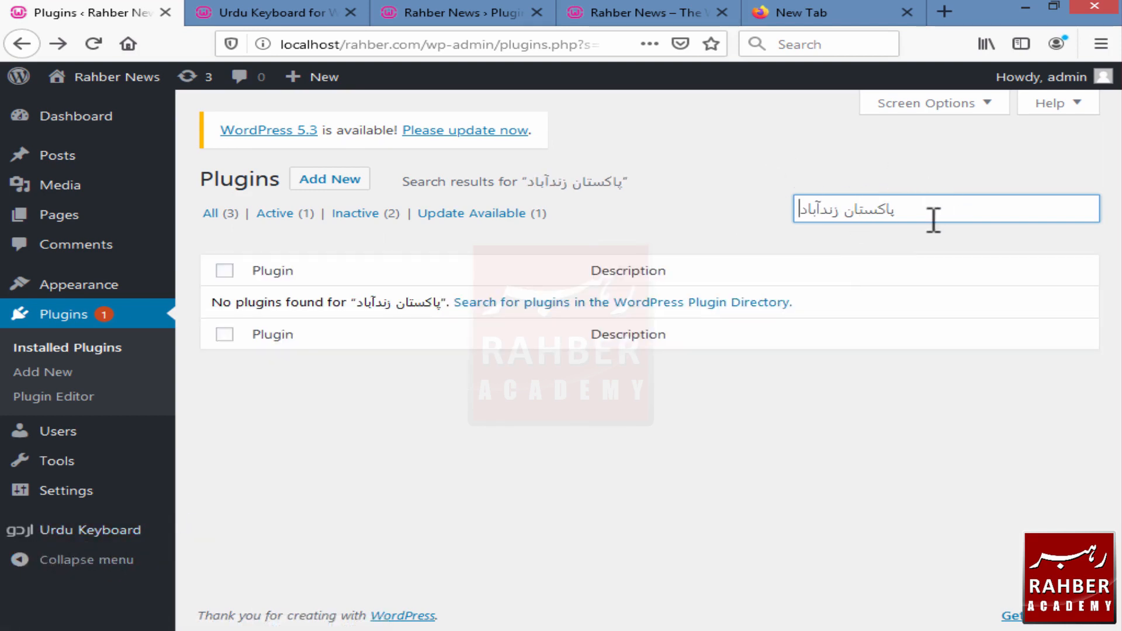
pyautogui.moveTo(932, 218); pyautogui.dragTo(717, 217)
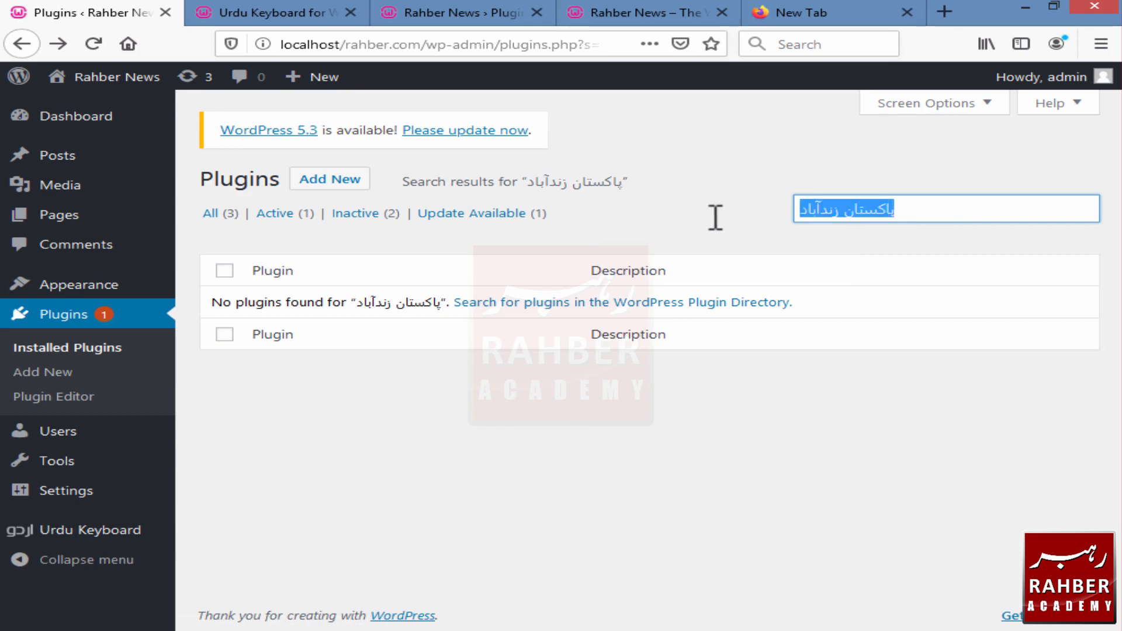
pyautogui.press('BackSpace')
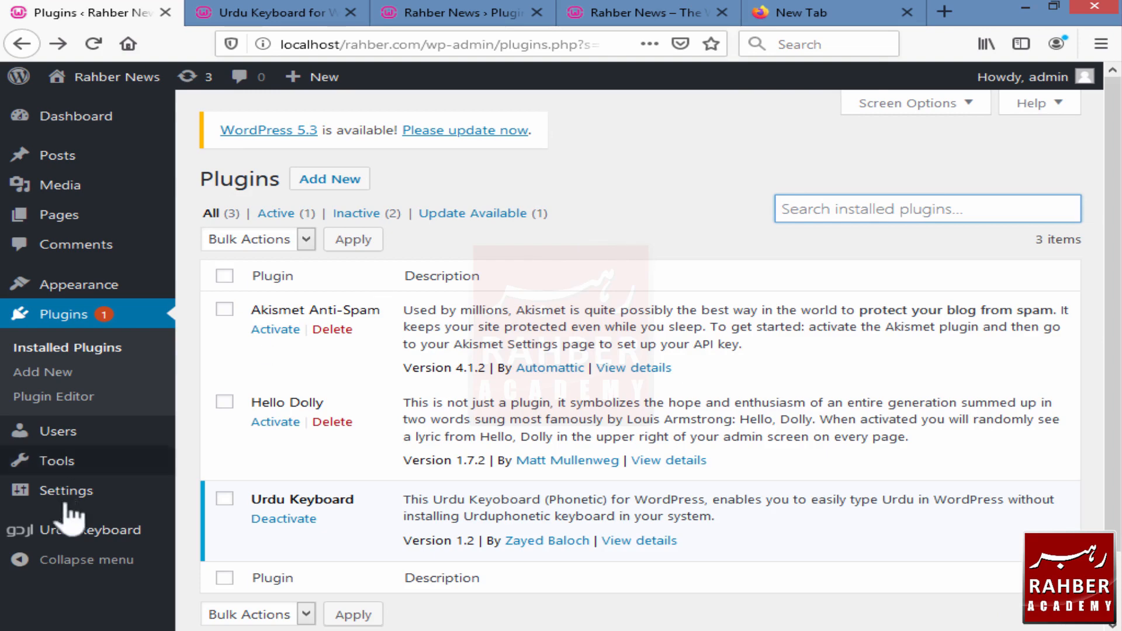
# Open the Urdu Keyboard plugin's own page and review its phonetic layout, usage notes and compatible browsers
pyautogui.click(74, 533)
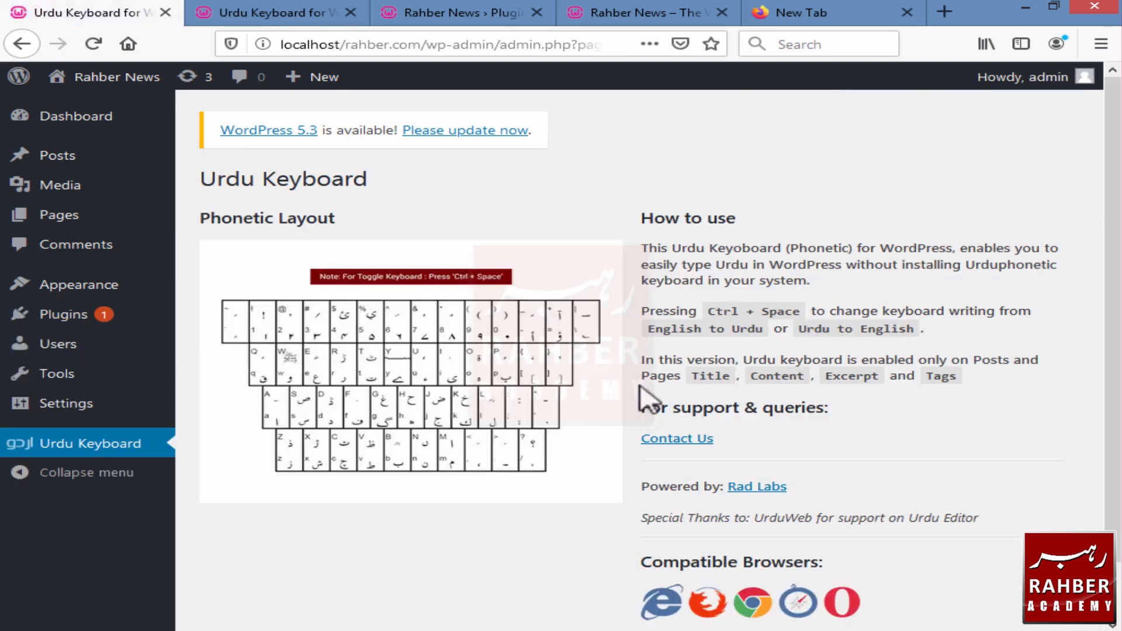
pyautogui.scroll(-2, 566, 426)
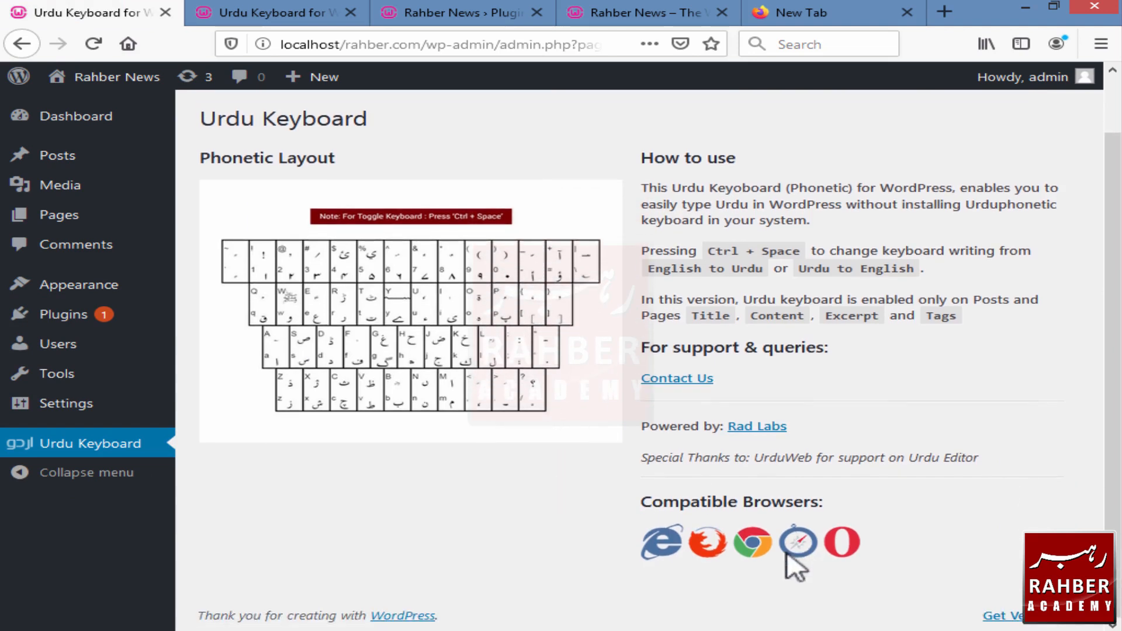
pyautogui.scroll(2, 438, 409)
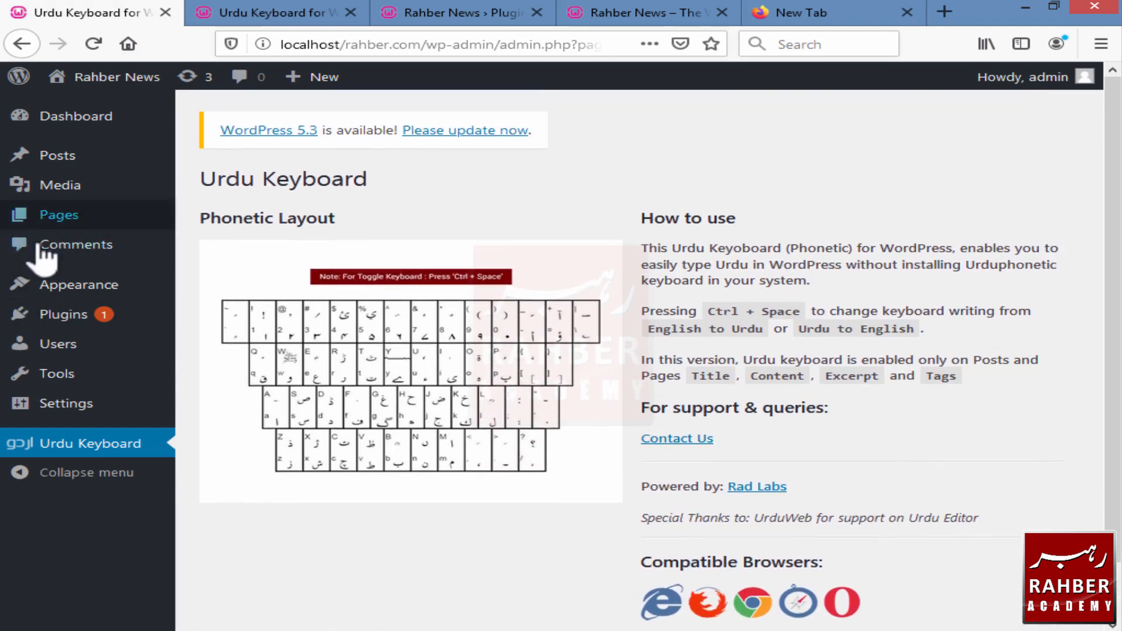
# Start a new post and dismiss the block editor's welcome tip
pyautogui.moveTo(58, 155)
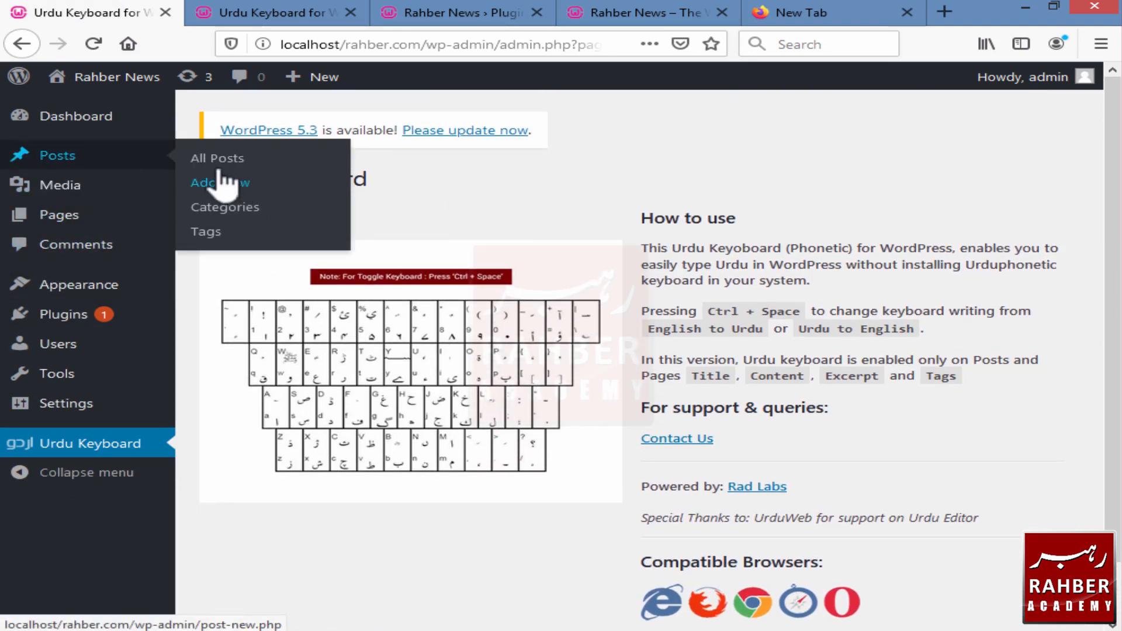
pyautogui.click(229, 193)
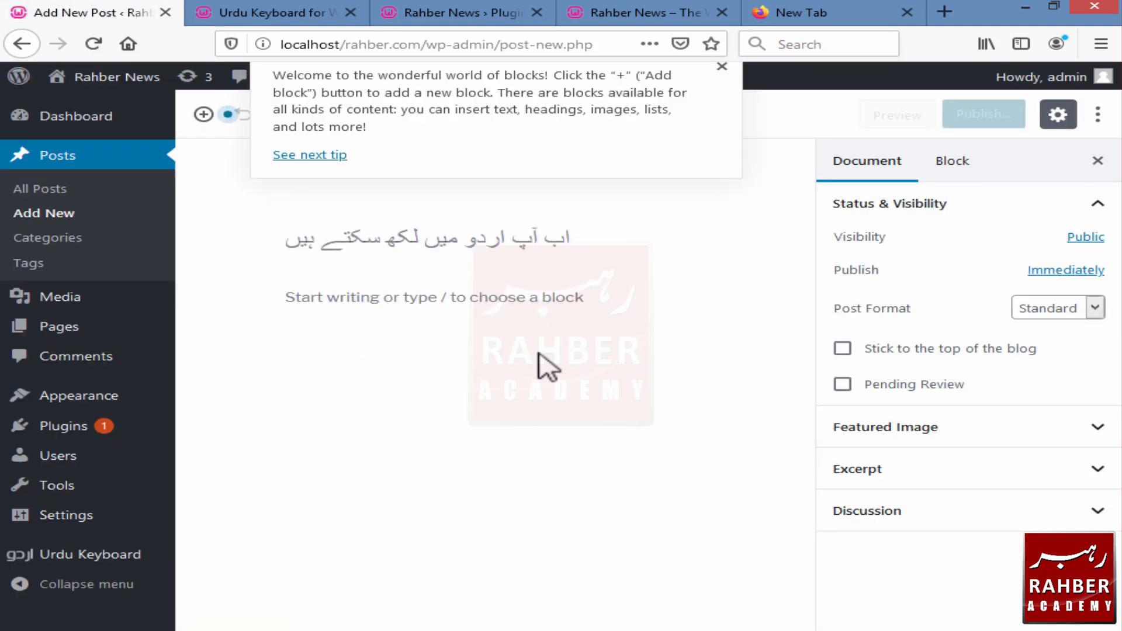
pyautogui.click(722, 66)
# Enter the Urdu trial text "ادفادفادفا" as the new post's title and remove it again
pyautogui.write('ادفادفادفا')
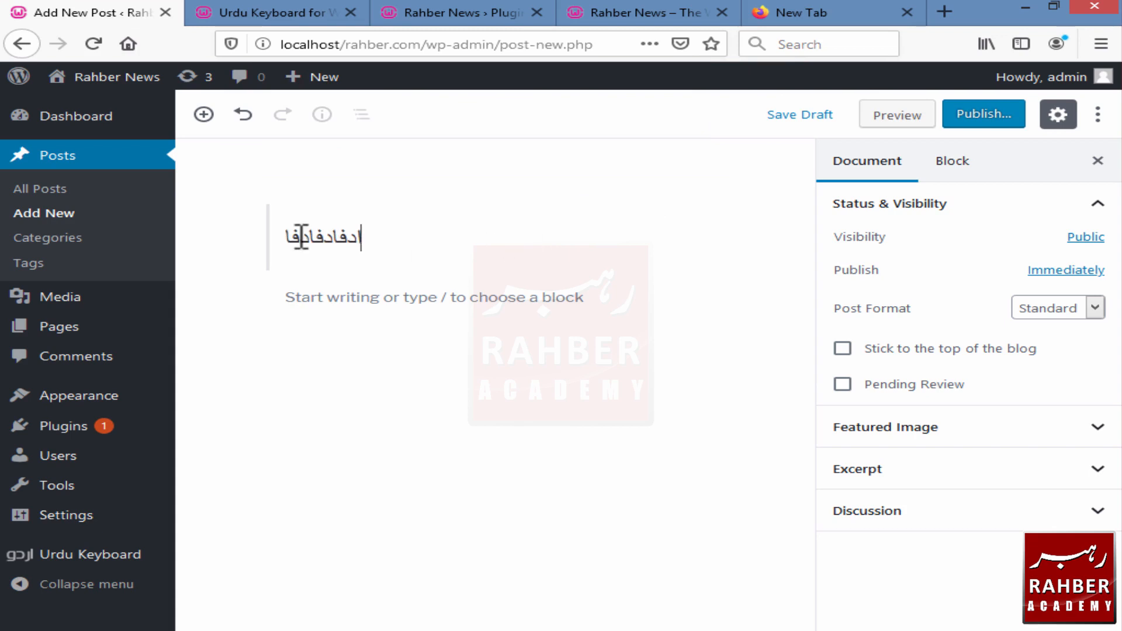
pyautogui.moveTo(296, 237); pyautogui.dragTo(363, 256)
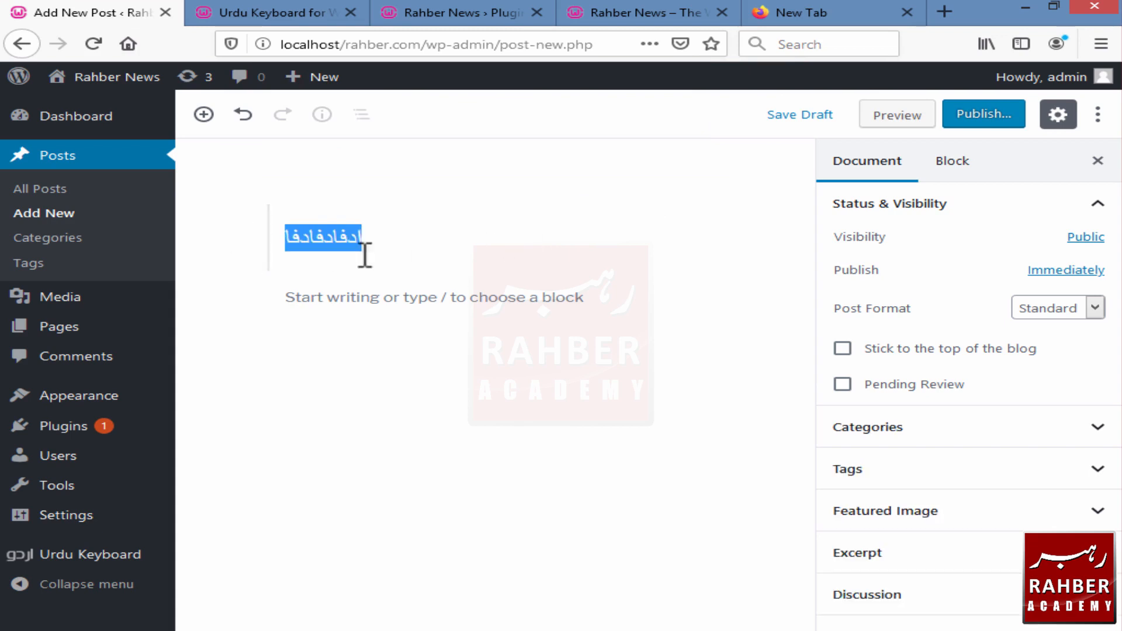
pyautogui.write('اب آپ اردو میں لکھ سکتے ہیں')
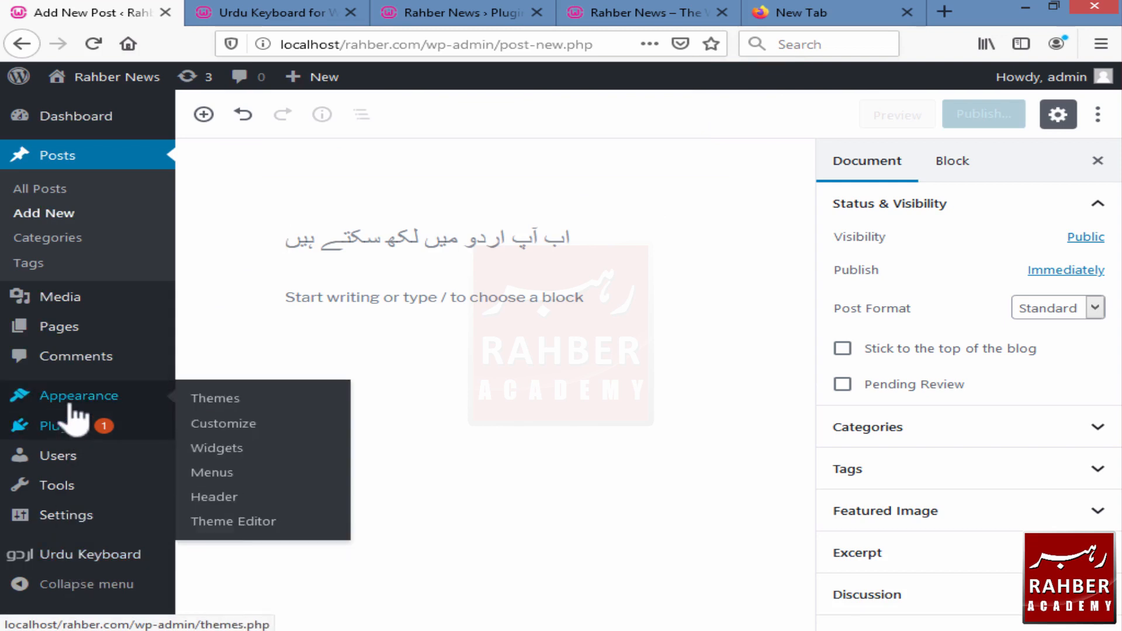
# Deactivate the Urdu Keyboard plugin and open a new post to check its title field without it
pyautogui.moveTo(85, 437)
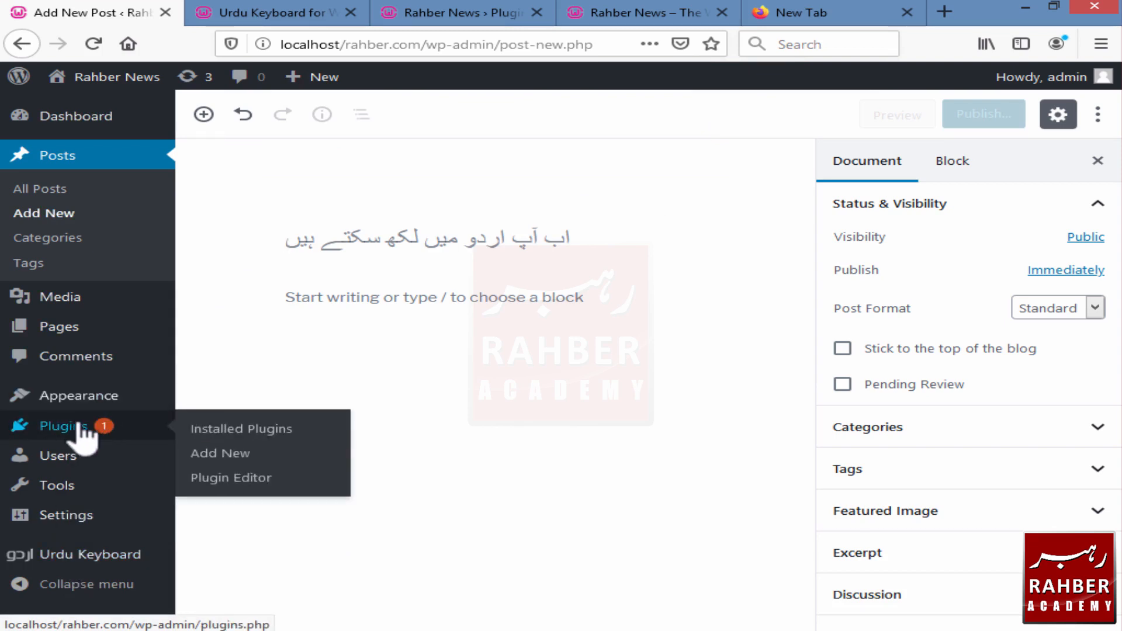
pyautogui.click(244, 433)
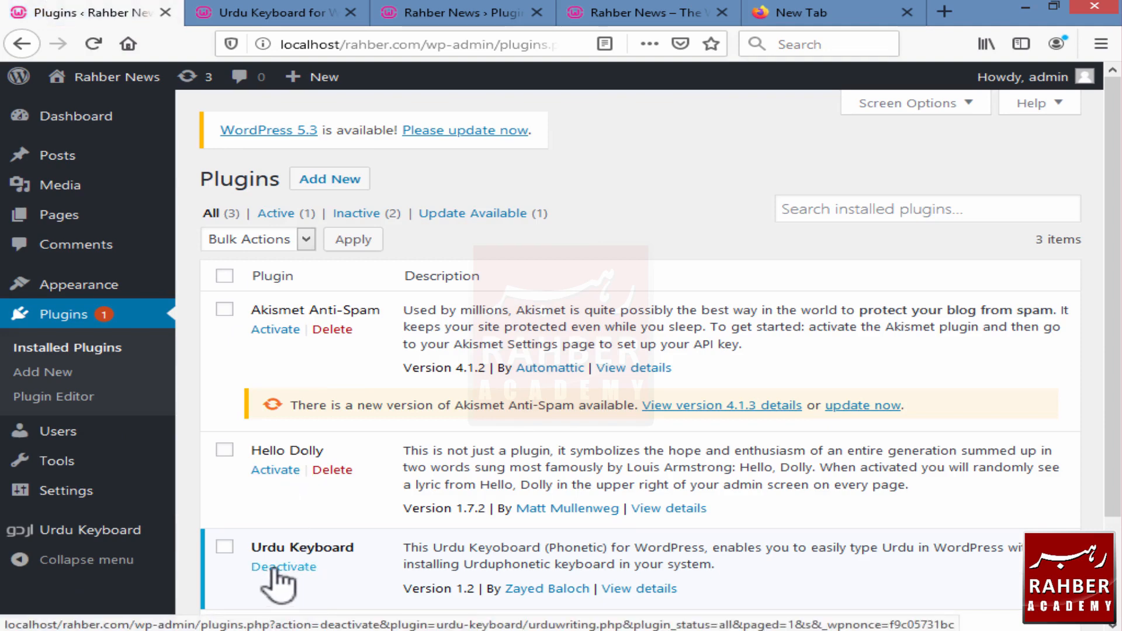
pyautogui.scroll(-3, 300, 296)
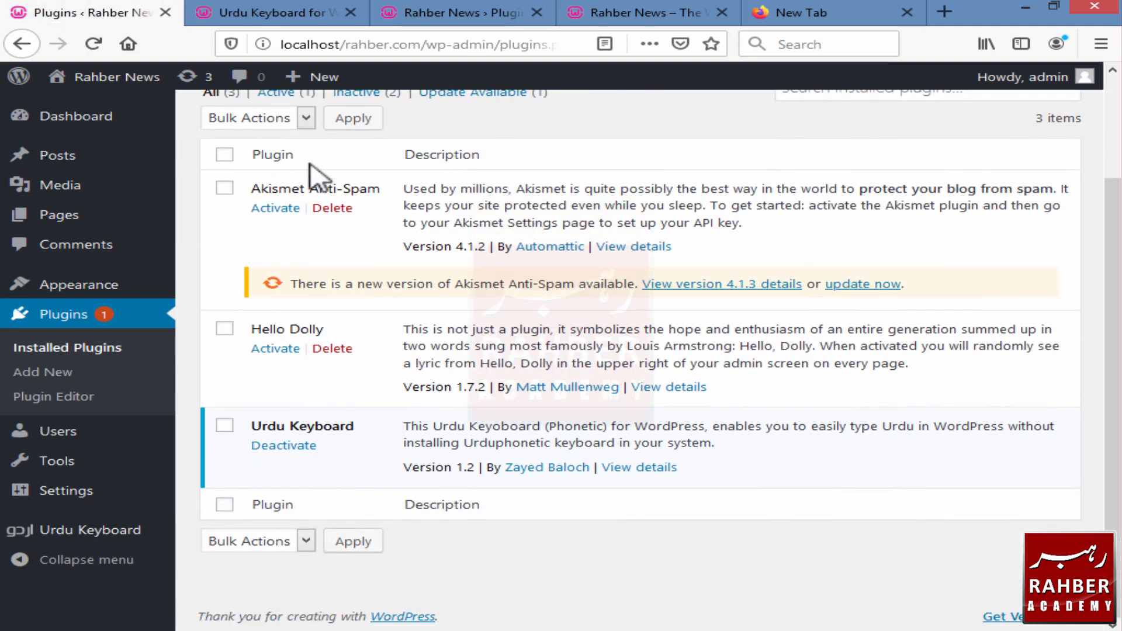
pyautogui.click(277, 450)
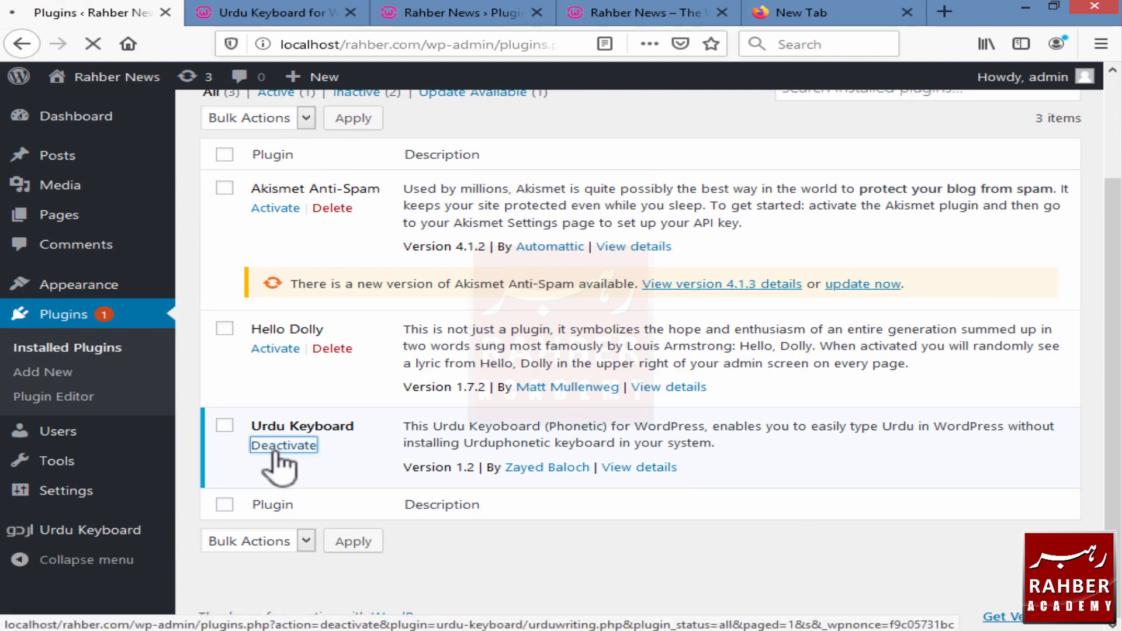
pyautogui.scroll(-3, 298, 507)
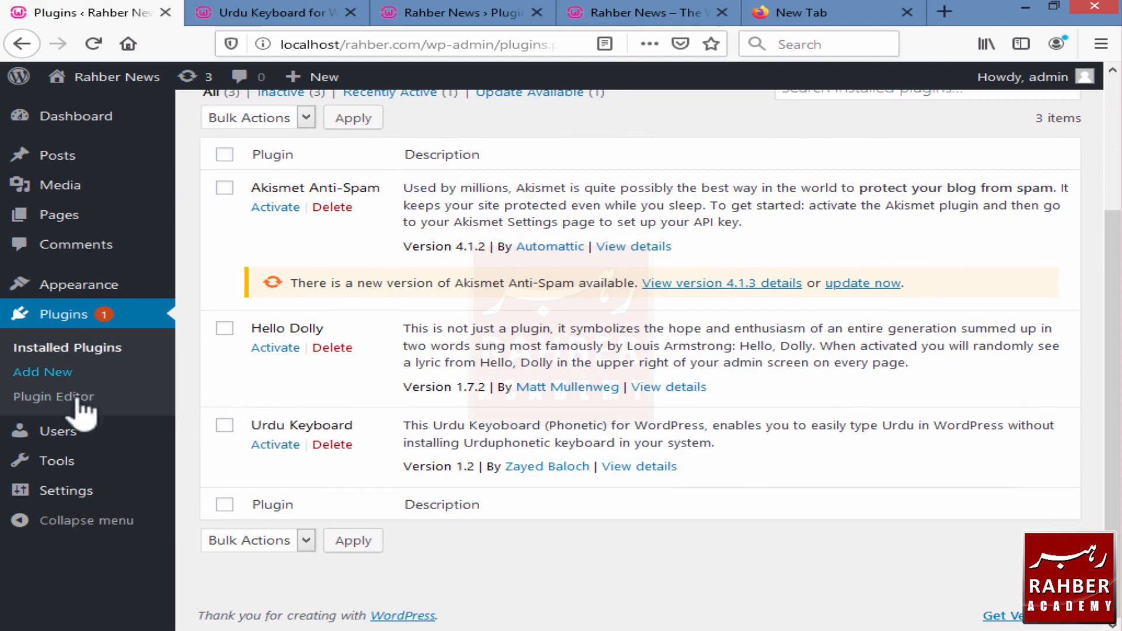
pyautogui.moveTo(24, 163)
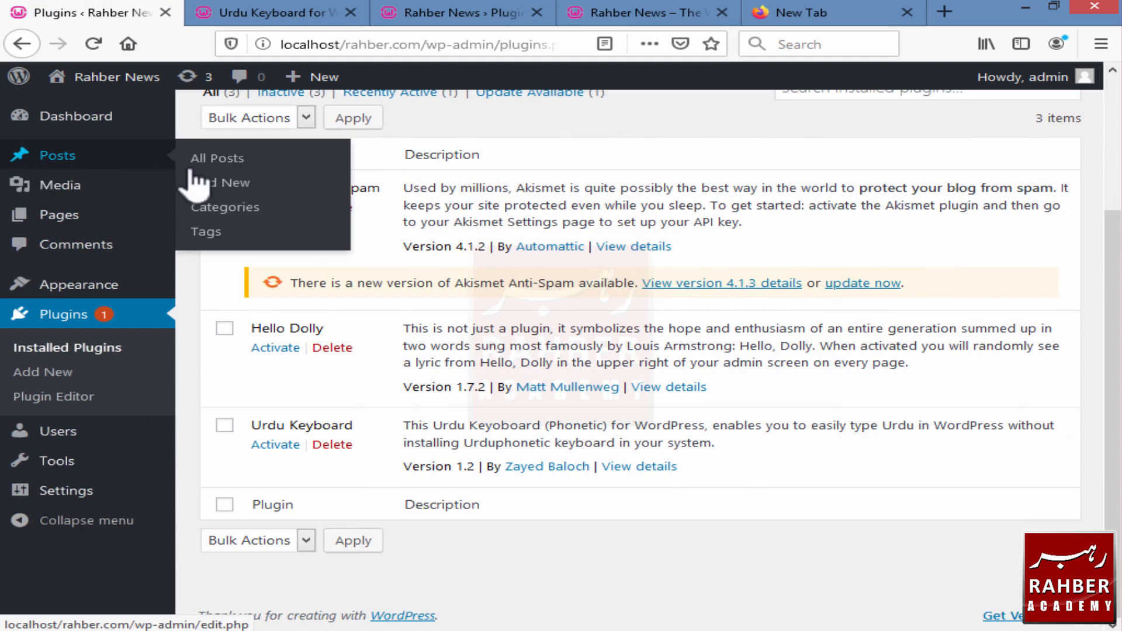
pyautogui.click(234, 186)
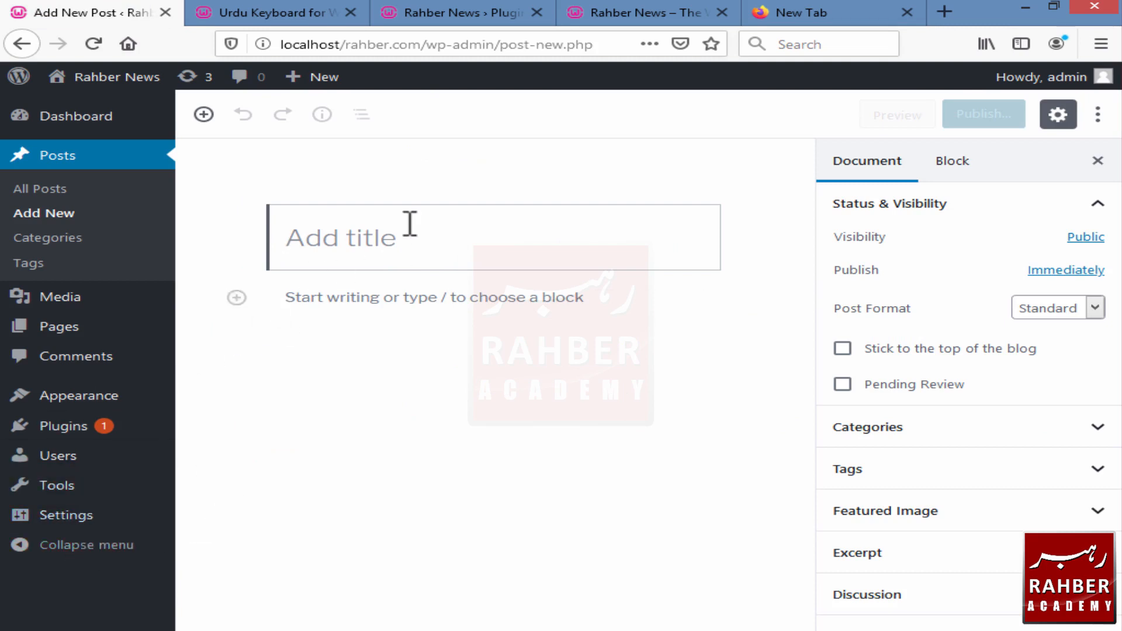
# Install the plugin from easy-facebook-likebox.zip, stored in the wordpress data plugin folder on drive G:, and activate it
pyautogui.moveTo(69, 435)
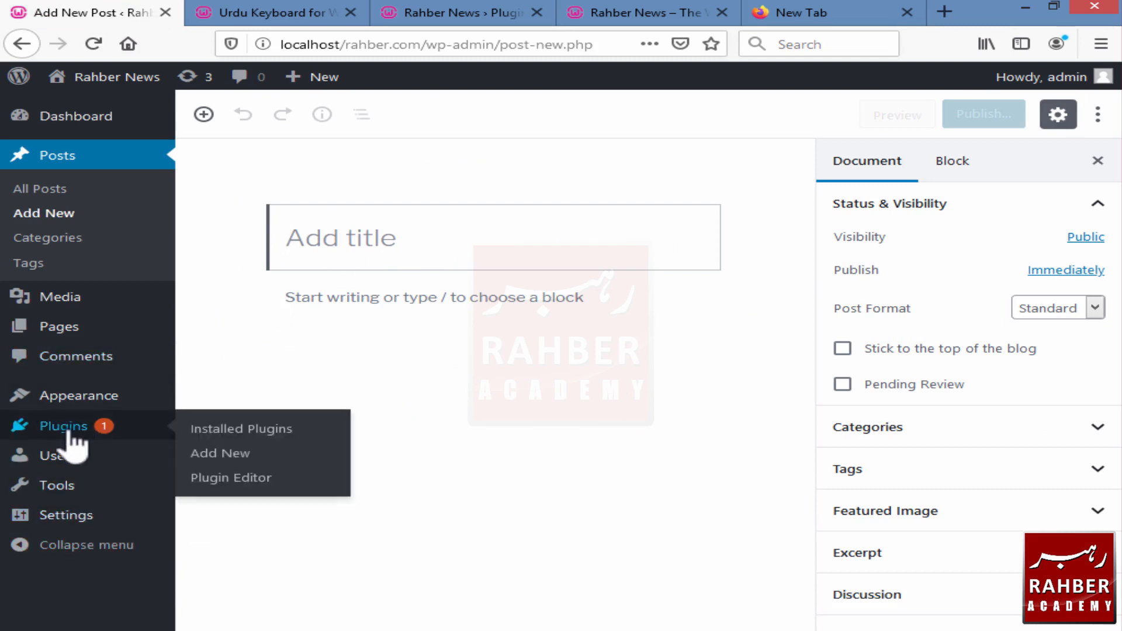
pyautogui.click(229, 456)
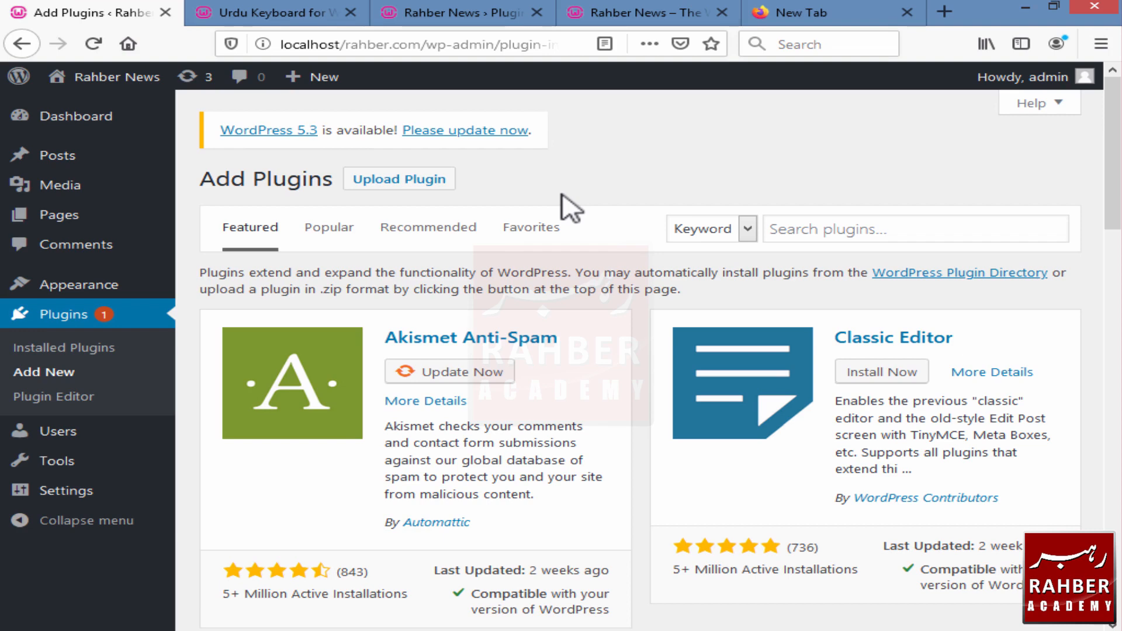
pyautogui.click(397, 181)
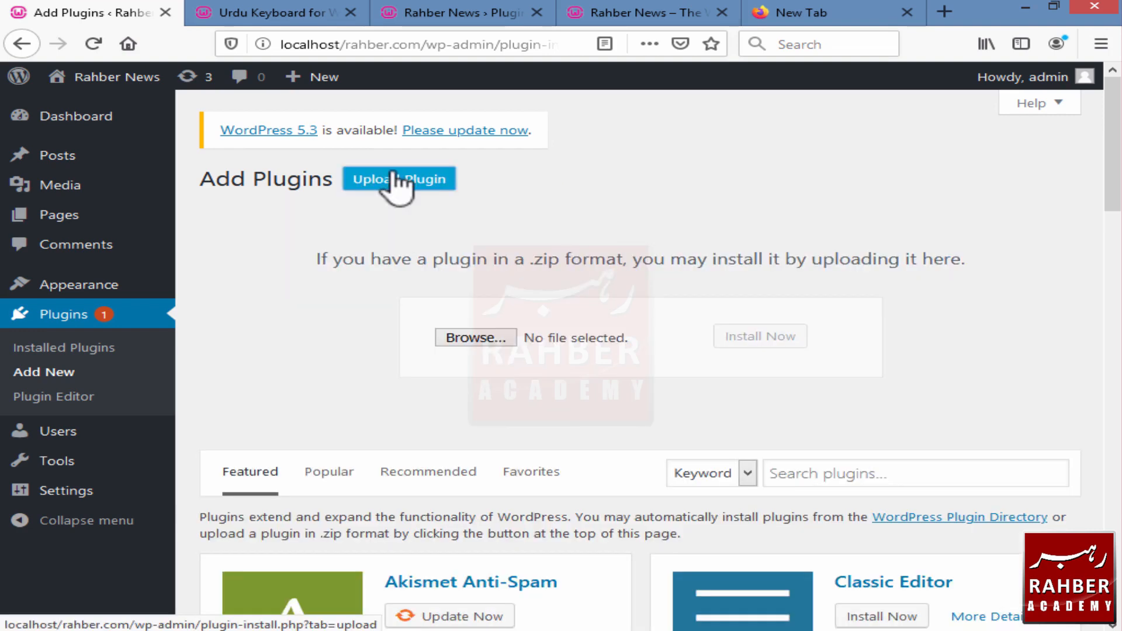
pyautogui.click(494, 342)
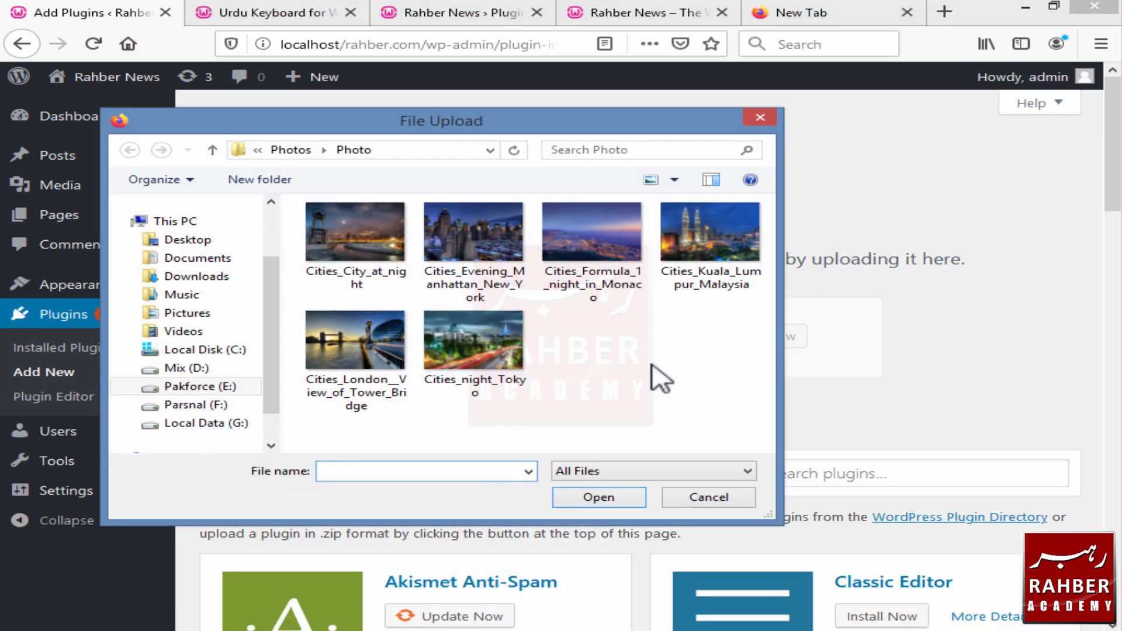
pyautogui.click(210, 426)
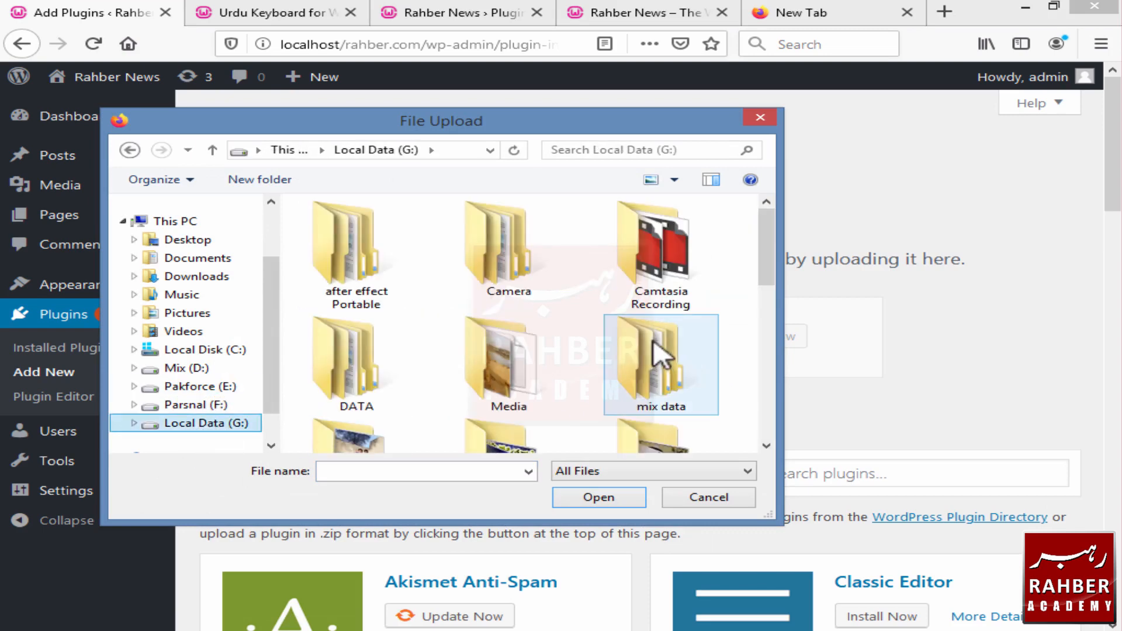
pyautogui.scroll(-5, 558, 310)
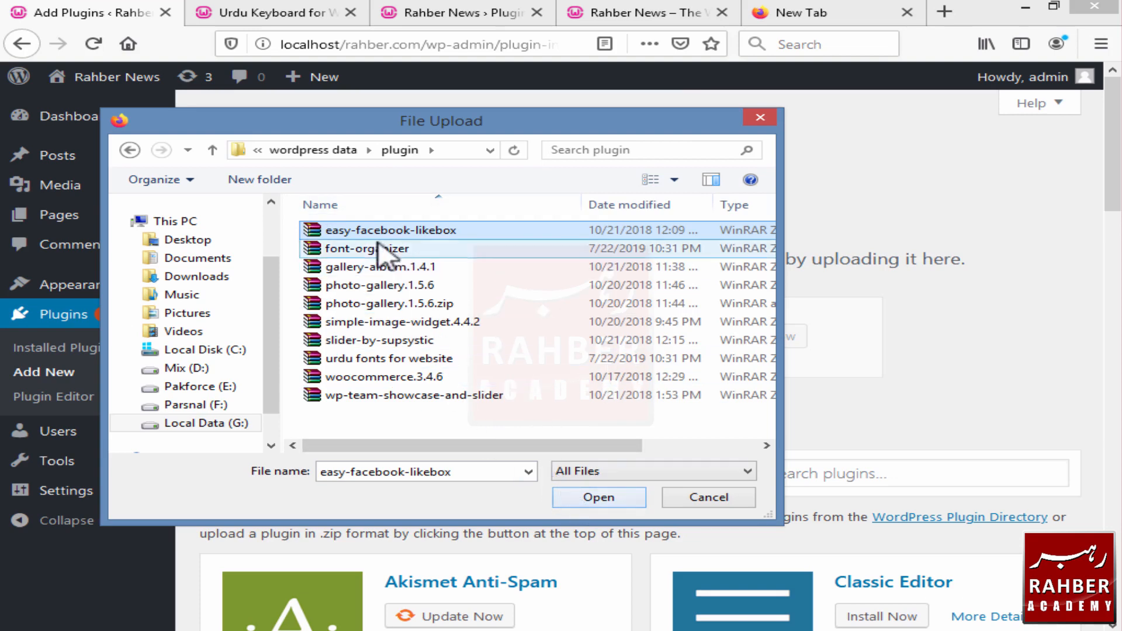
pyautogui.click(584, 503)
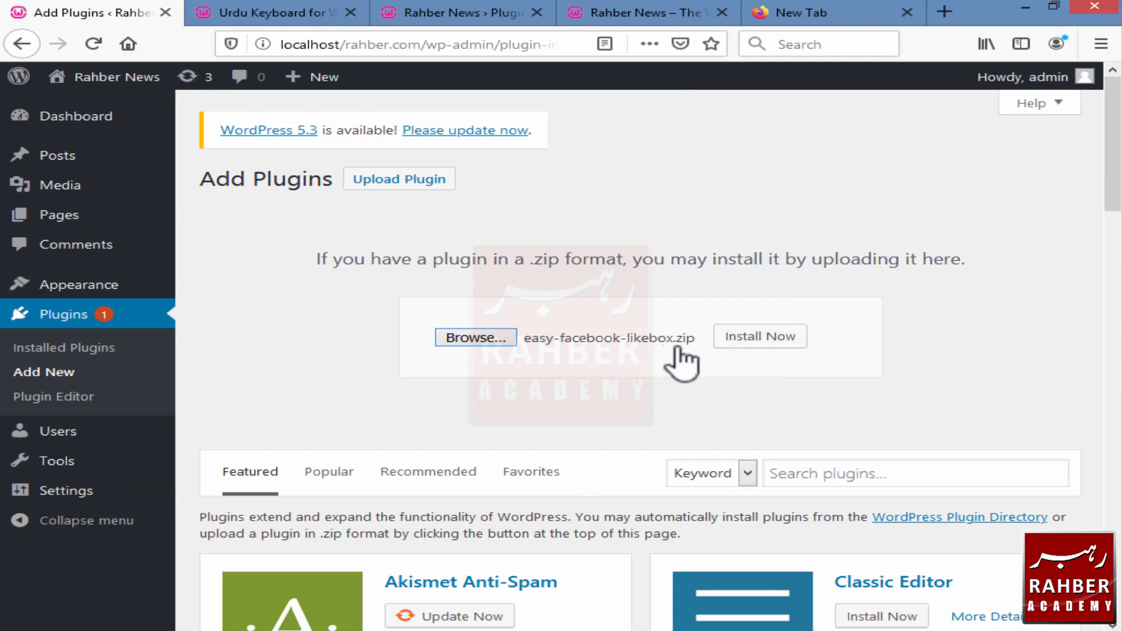
pyautogui.click(765, 330)
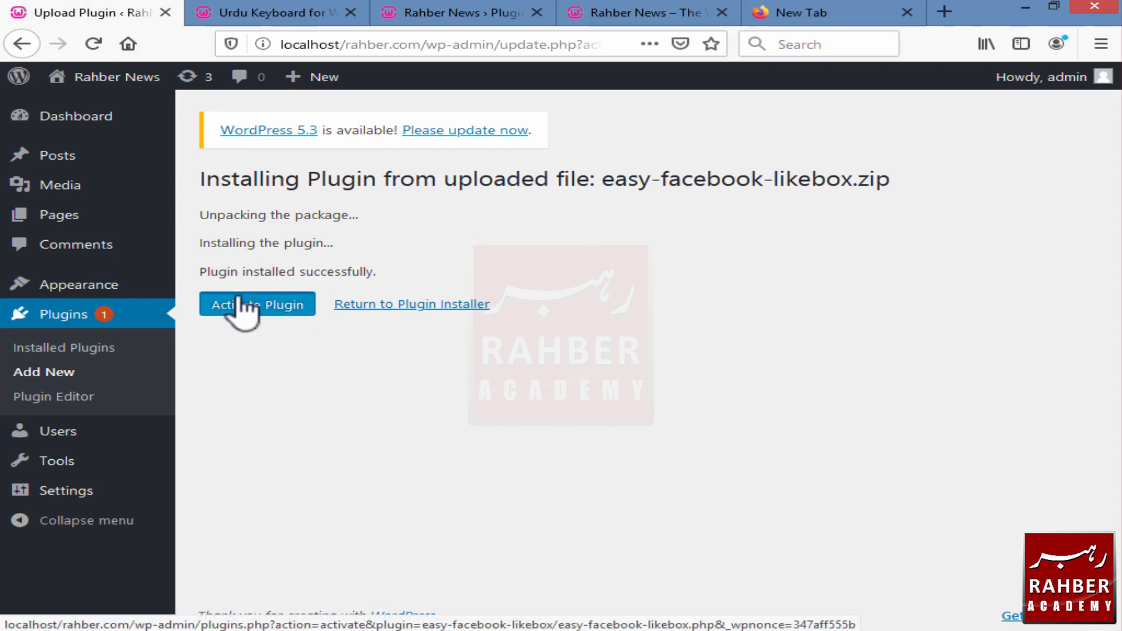
pyautogui.click(260, 311)
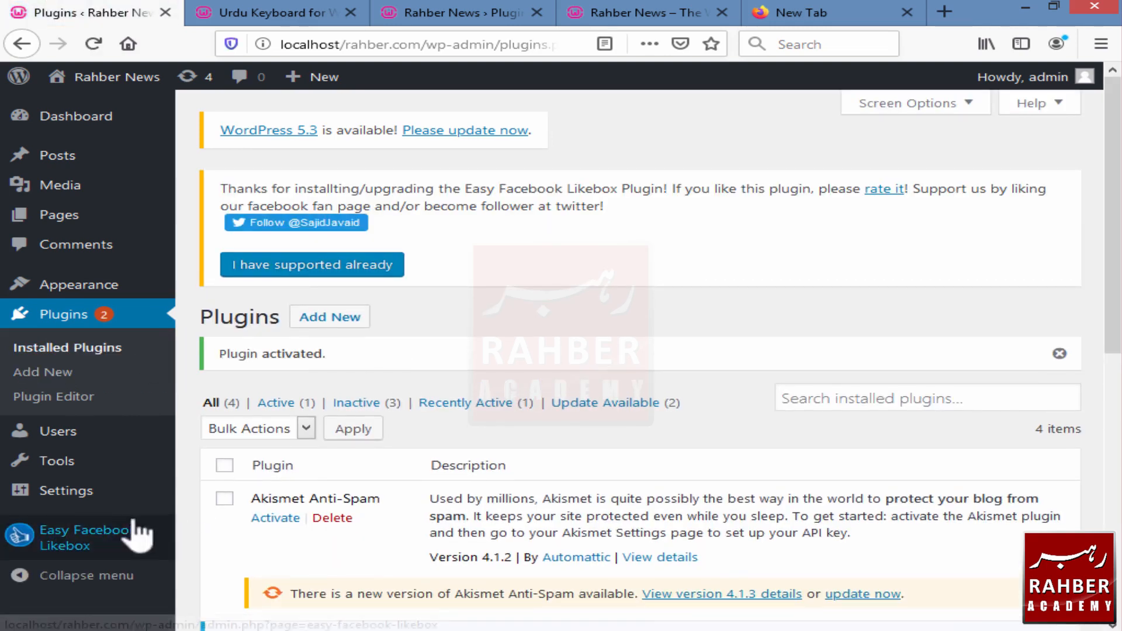
# Review the Easy Facebook Likebox plugin's general usage instructions and its Auto PopUp settings
pyautogui.click(73, 541)
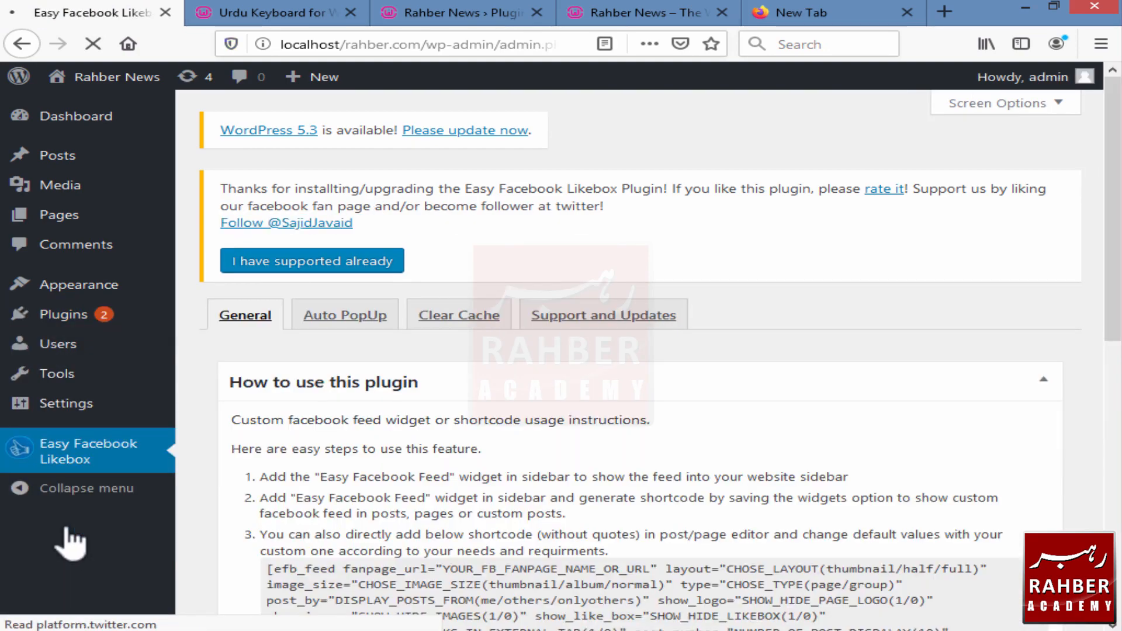
pyautogui.scroll(-10, 552, 447)
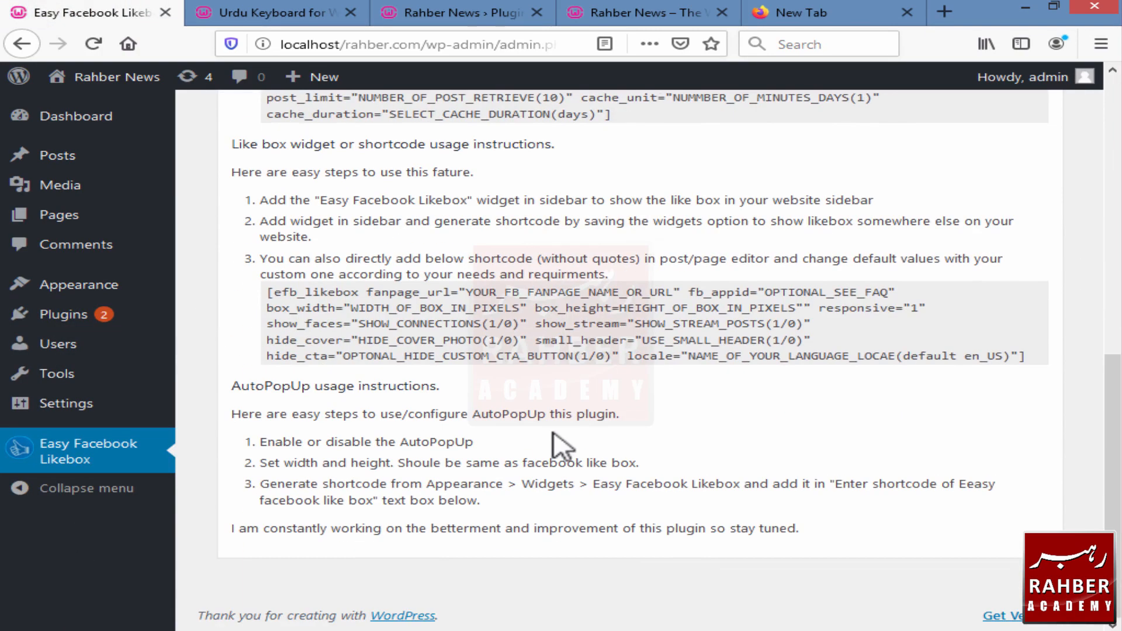
pyautogui.scroll(10, 558, 447)
pyautogui.click(345, 327)
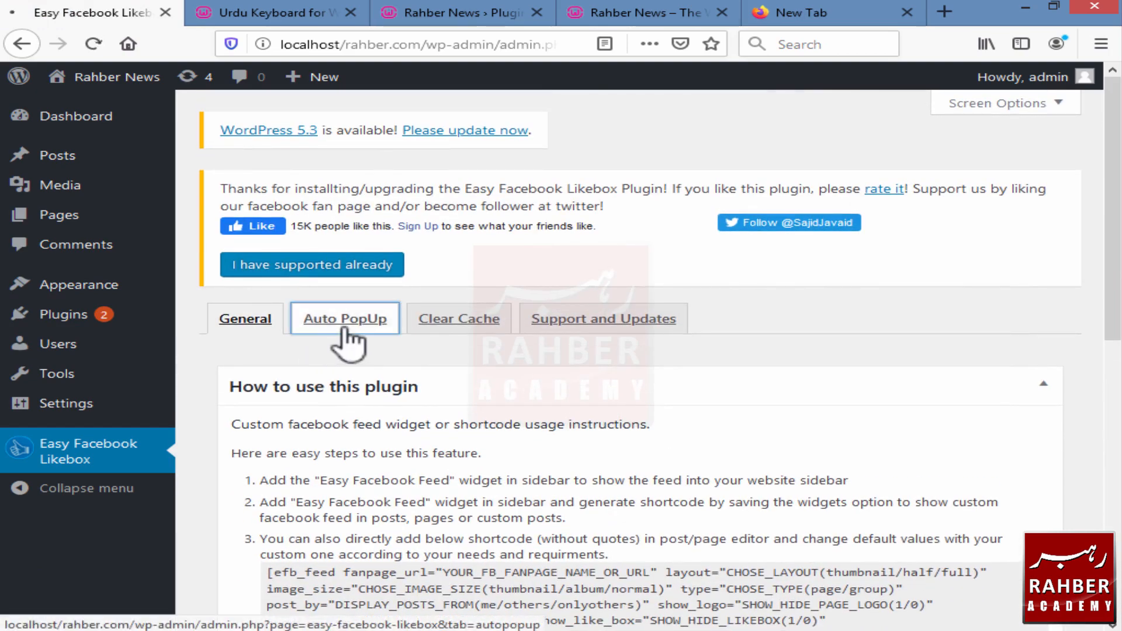
pyautogui.scroll(-10, 531, 432)
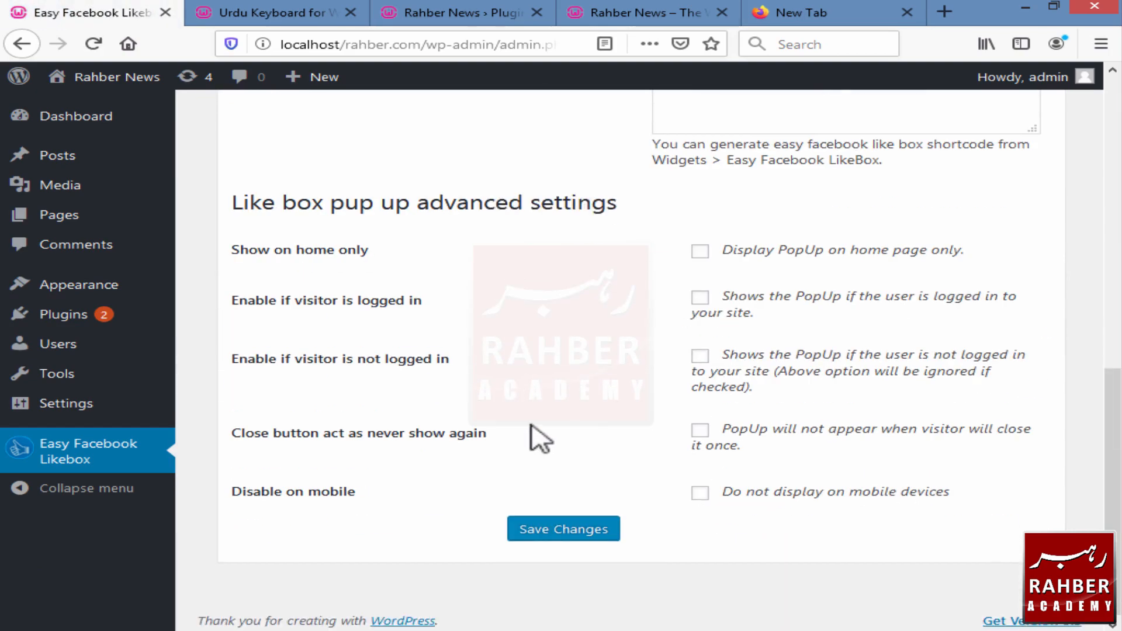
pyautogui.scroll(7, 561, 283)
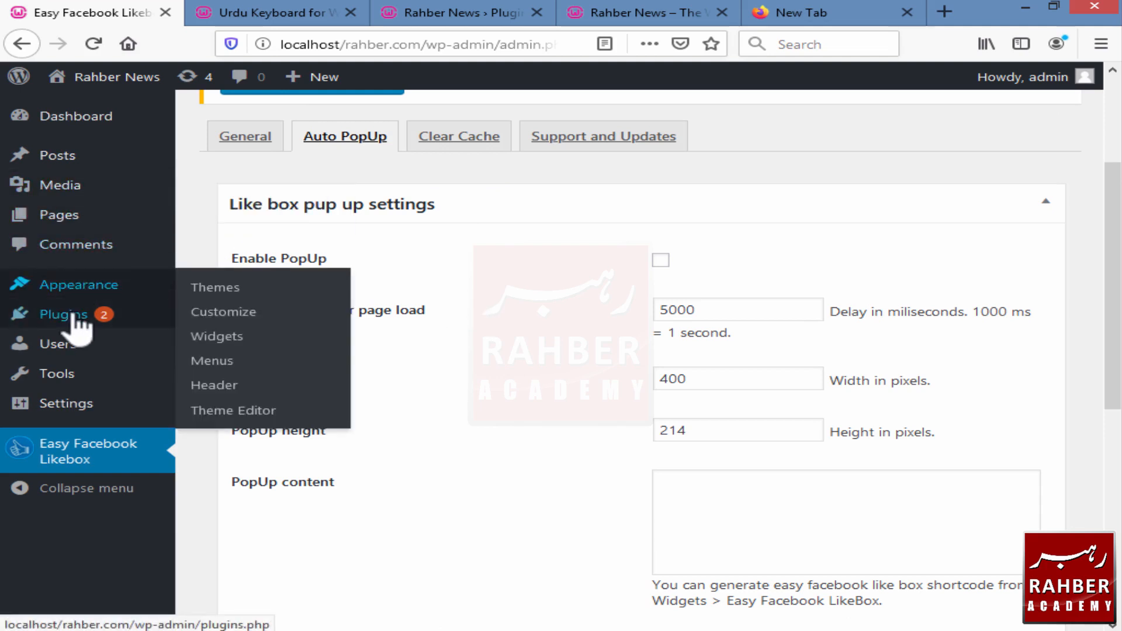
# Add the Easy Facebook Likebox widget to the Footer 1 area, below Categories
pyautogui.click(235, 336)
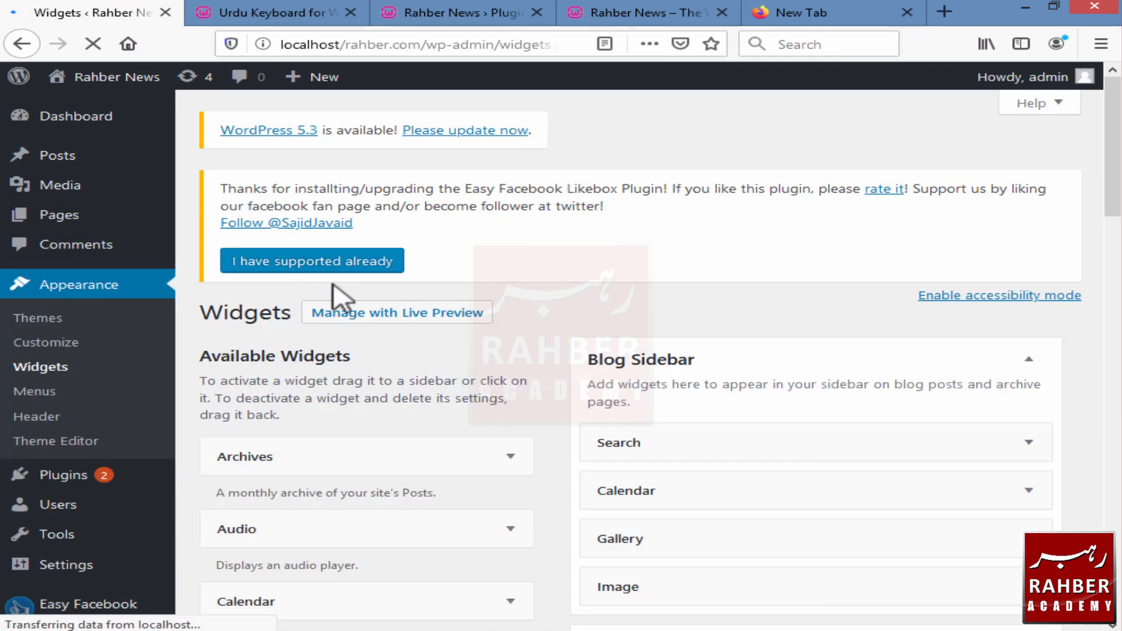
pyautogui.scroll(-6, 337, 355)
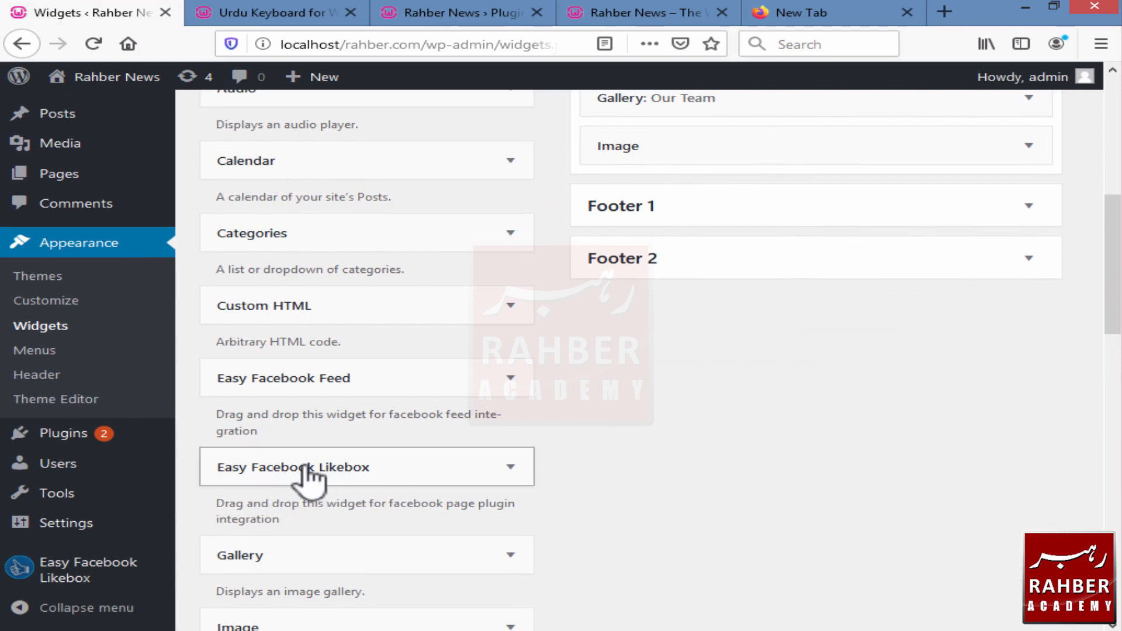
pyautogui.moveTo(308, 470); pyautogui.dragTo(676, 367)
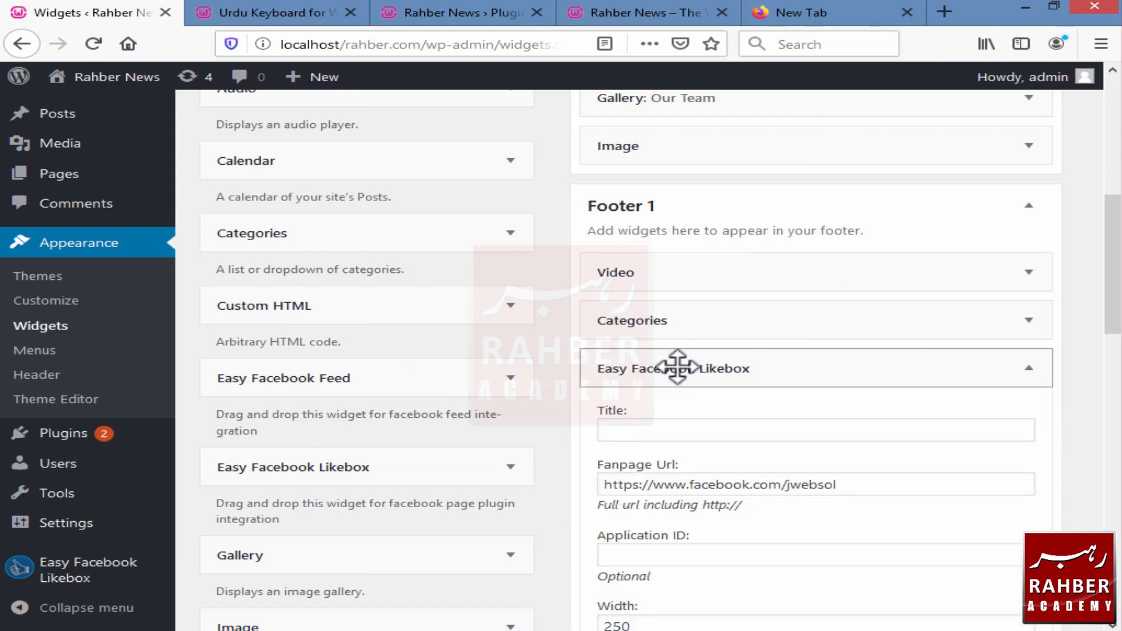
pyautogui.scroll(-3, 712, 360)
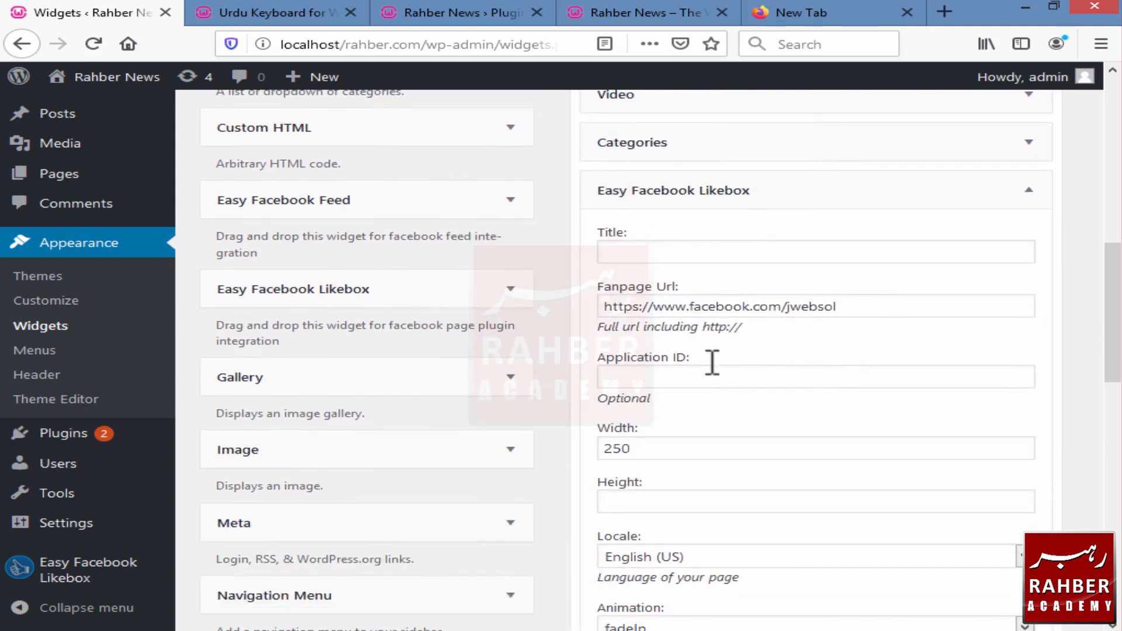
pyautogui.click(895, 313)
pyautogui.press('BackSpace')
pyautogui.press('BackSpace')
pyautogui.press('BackSpace')
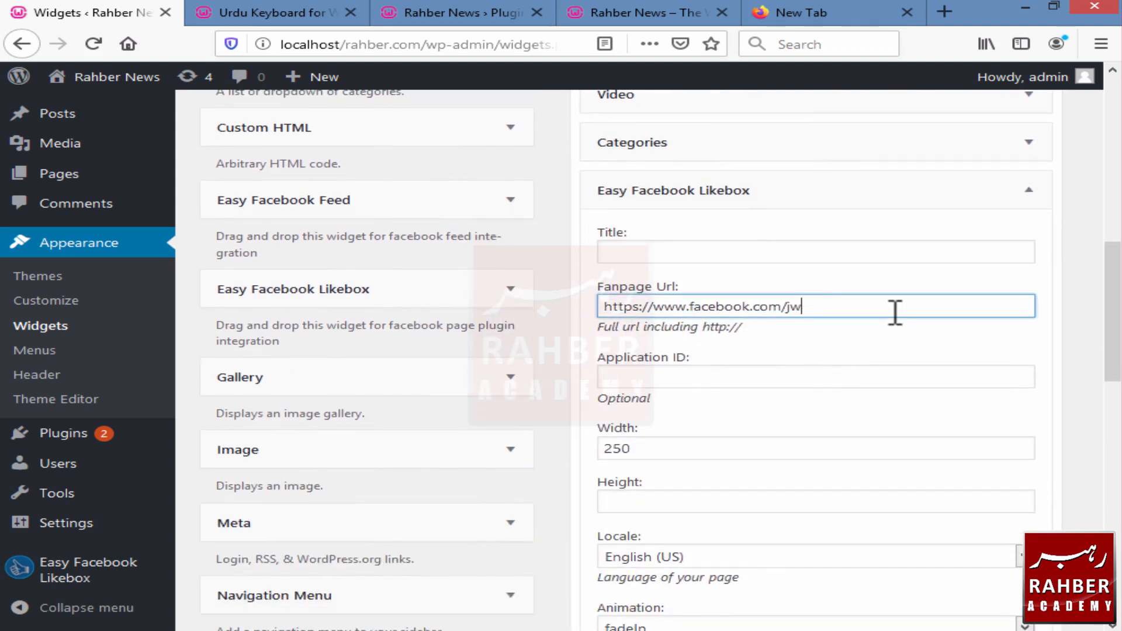
pyautogui.press('BackSpace')
pyautogui.press('BackSpace')
pyautogui.write('مئسا')
pyautogui.press('BackSpace')
pyautogui.press('BackSpace')
pyautogui.write('musafirkhanaba')
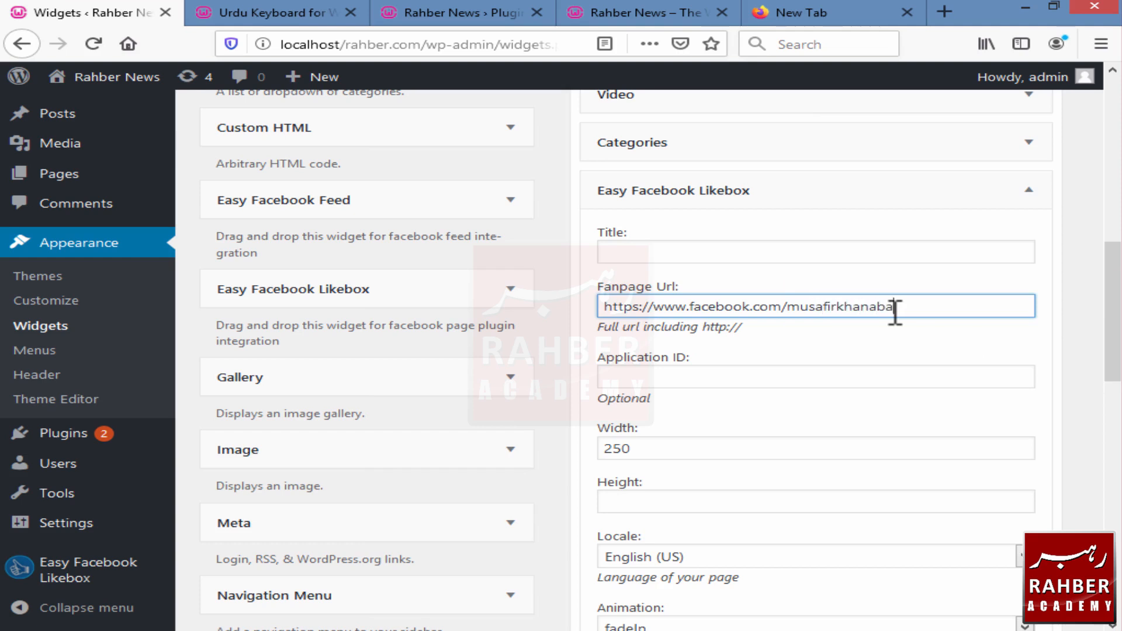
pyautogui.write('hawalpur')
# Enable the Responsive option for the Likebox widget and save the widget
pyautogui.click(800, 257)
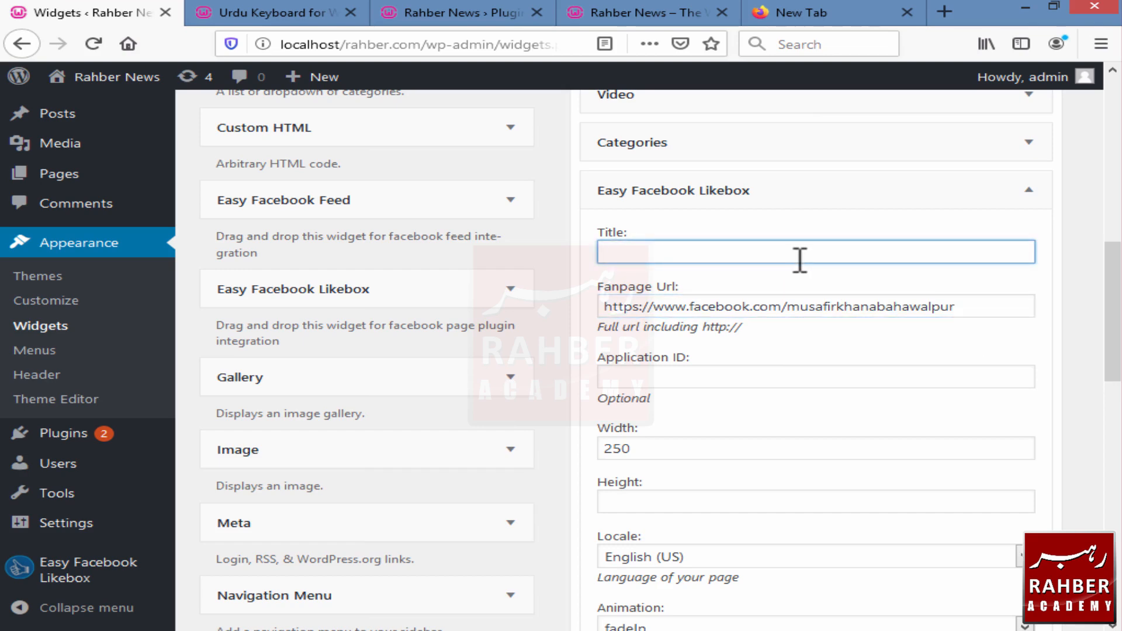
pyautogui.scroll(-3, 689, 456)
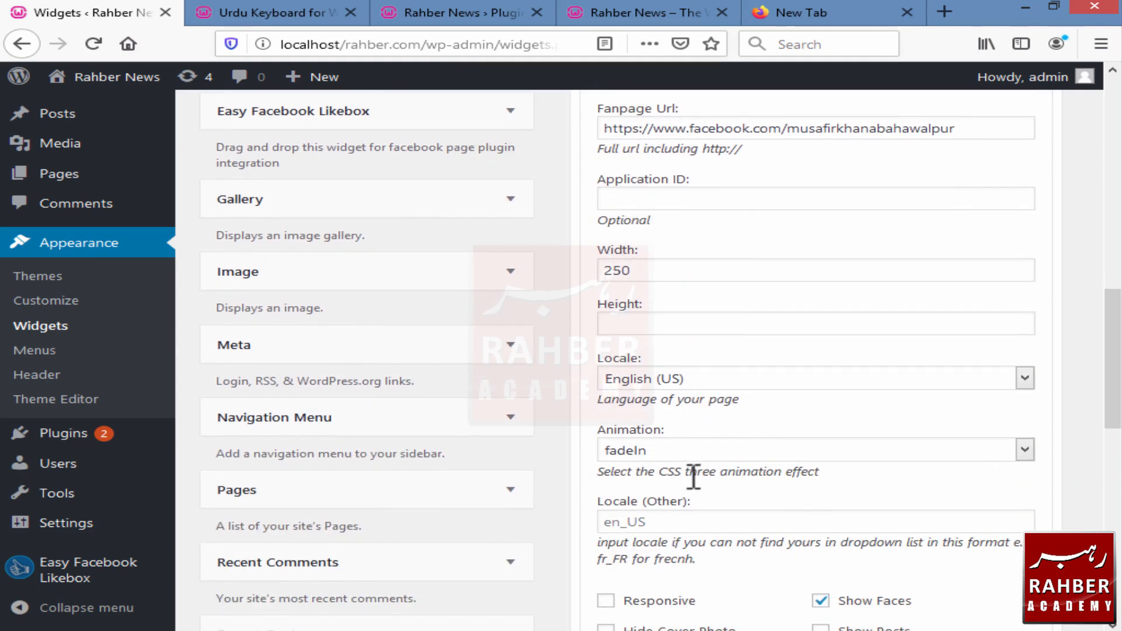
pyautogui.scroll(-4, 699, 518)
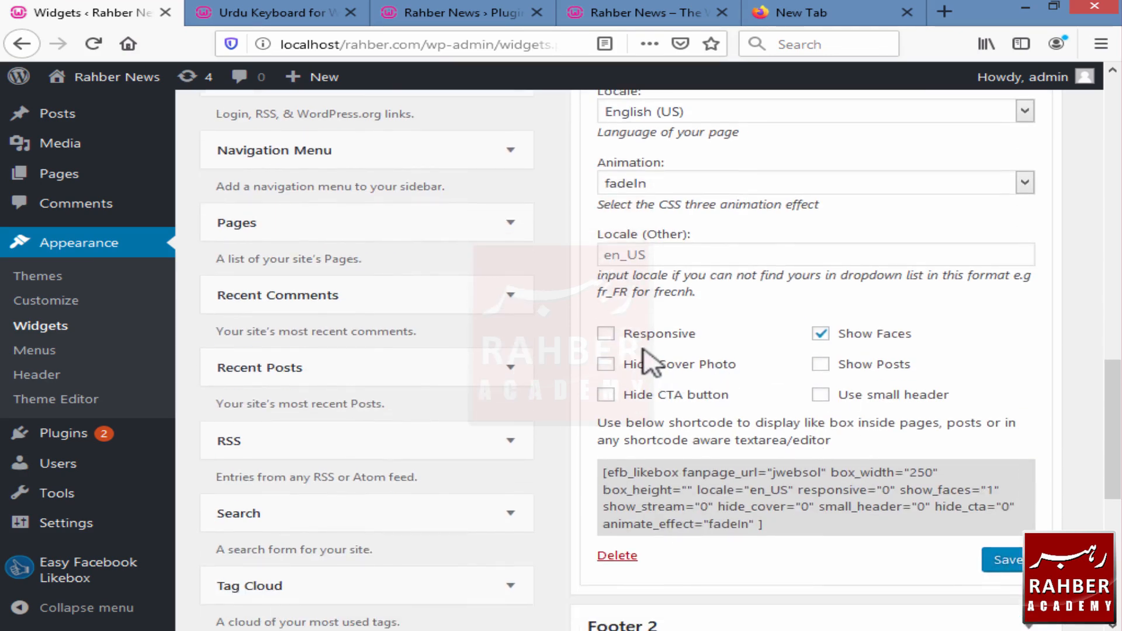
pyautogui.click(606, 334)
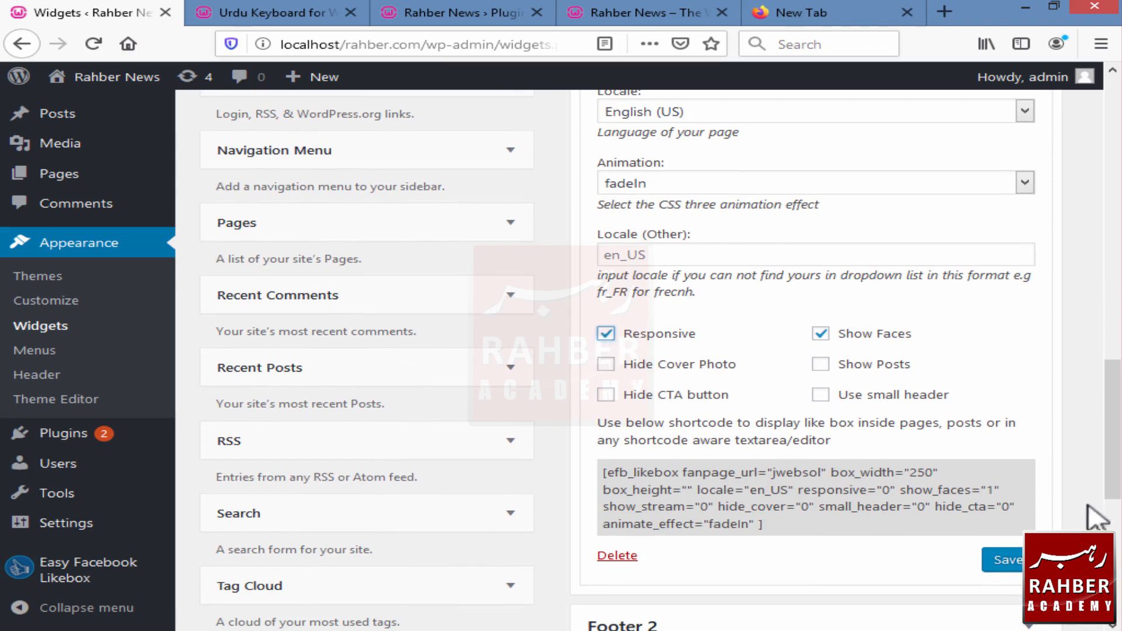
pyautogui.click(1004, 562)
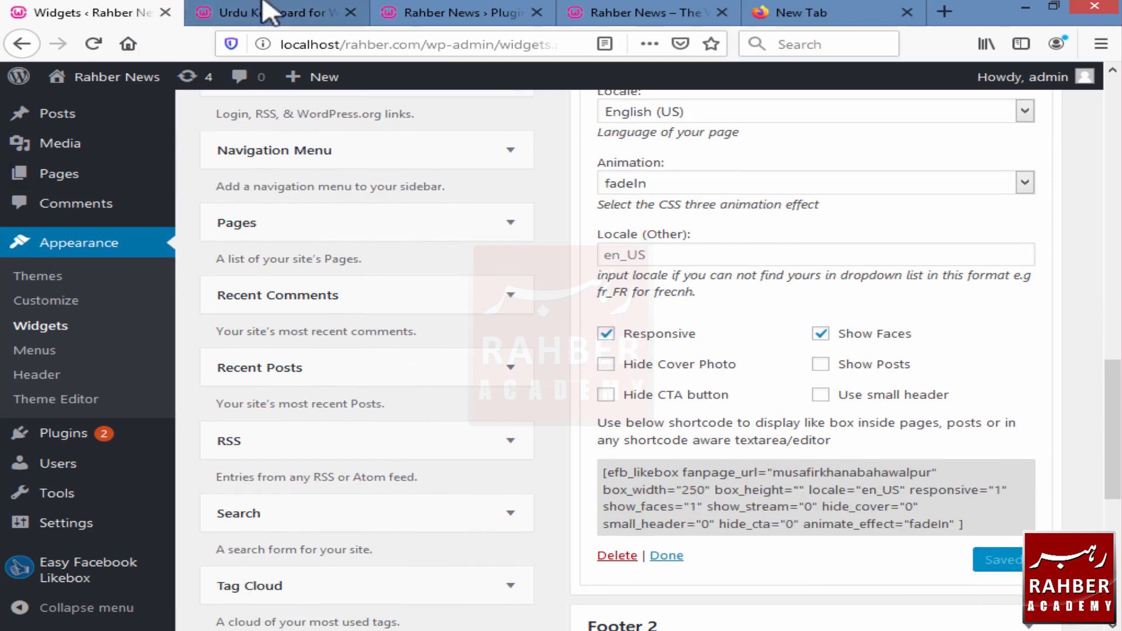
# Examine the Facebook like box in the footer of the site's home page and return to the widgets page
pyautogui.click(266, 12)
pyautogui.click(446, 12)
pyautogui.click(602, 12)
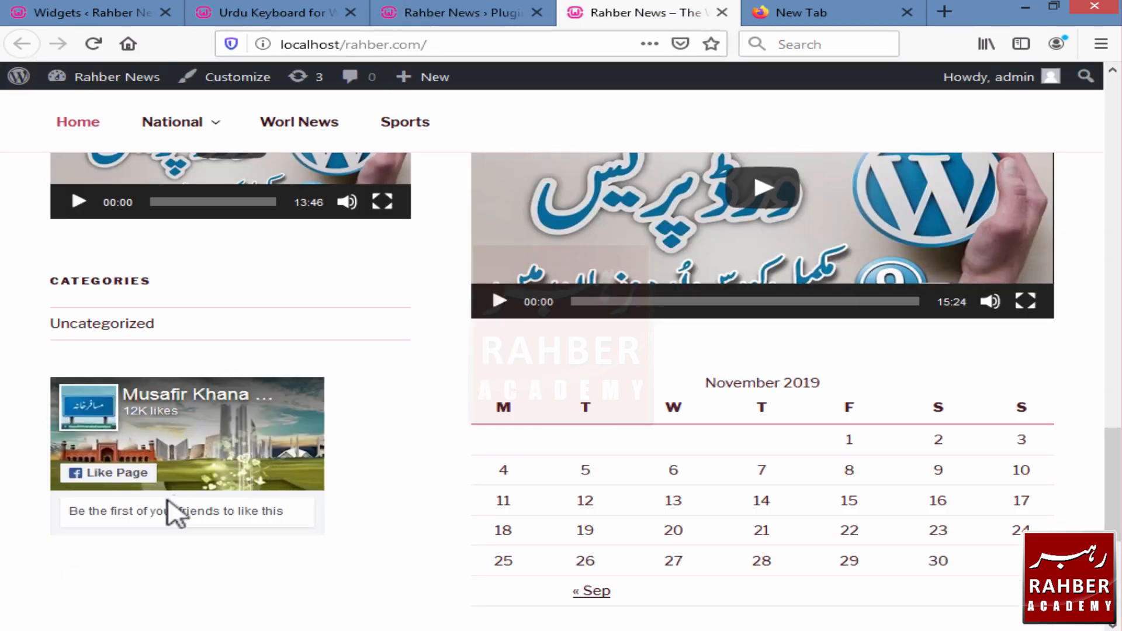
pyautogui.scroll(-3, 238, 476)
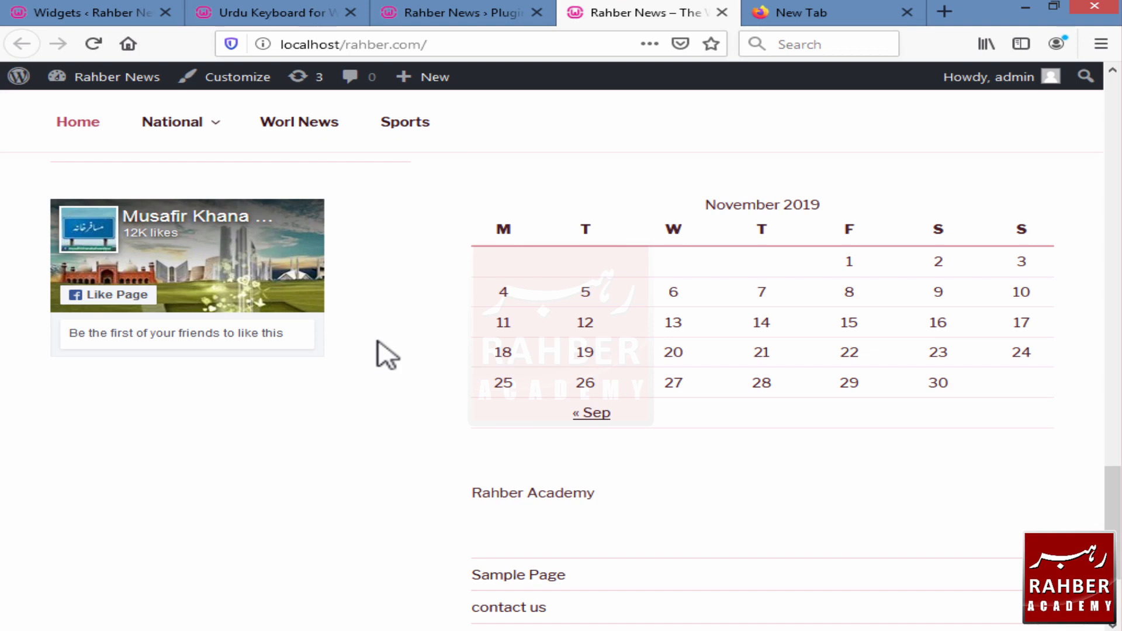
pyautogui.click(47, 10)
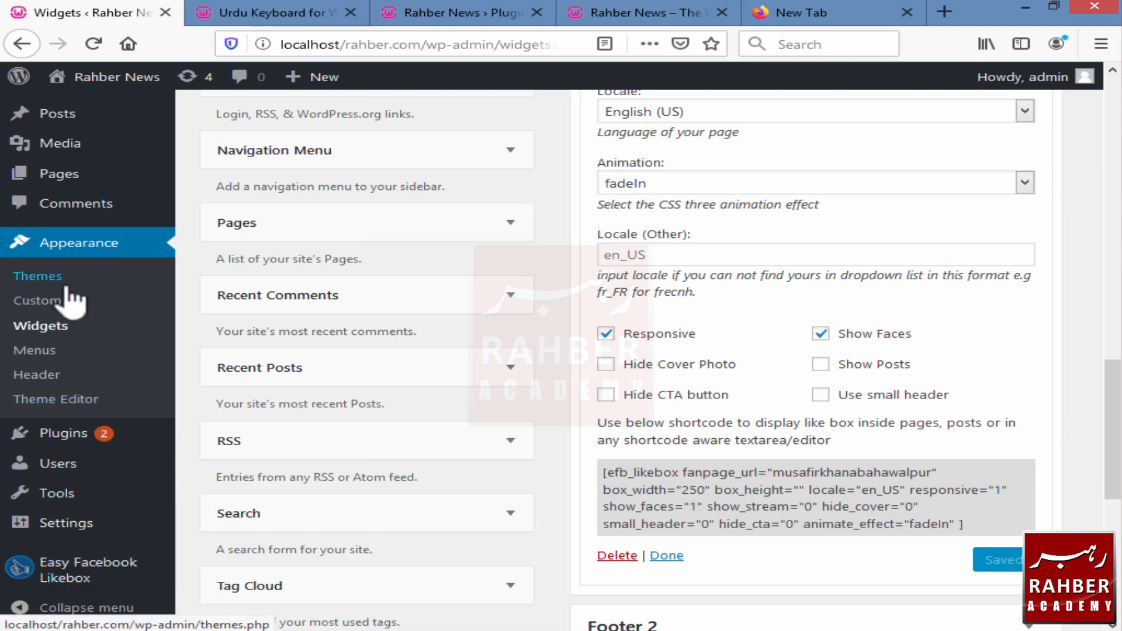
# Deactivate the Easy Facebook Likebox plugin in the list of installed plugins
pyautogui.moveTo(70, 441)
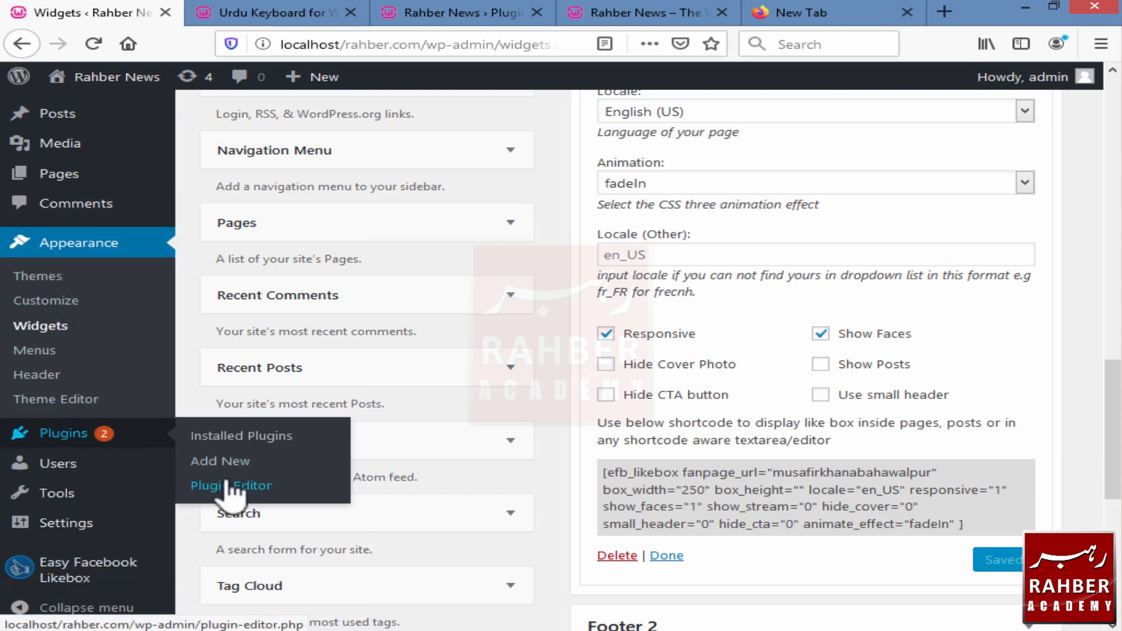
pyautogui.click(217, 443)
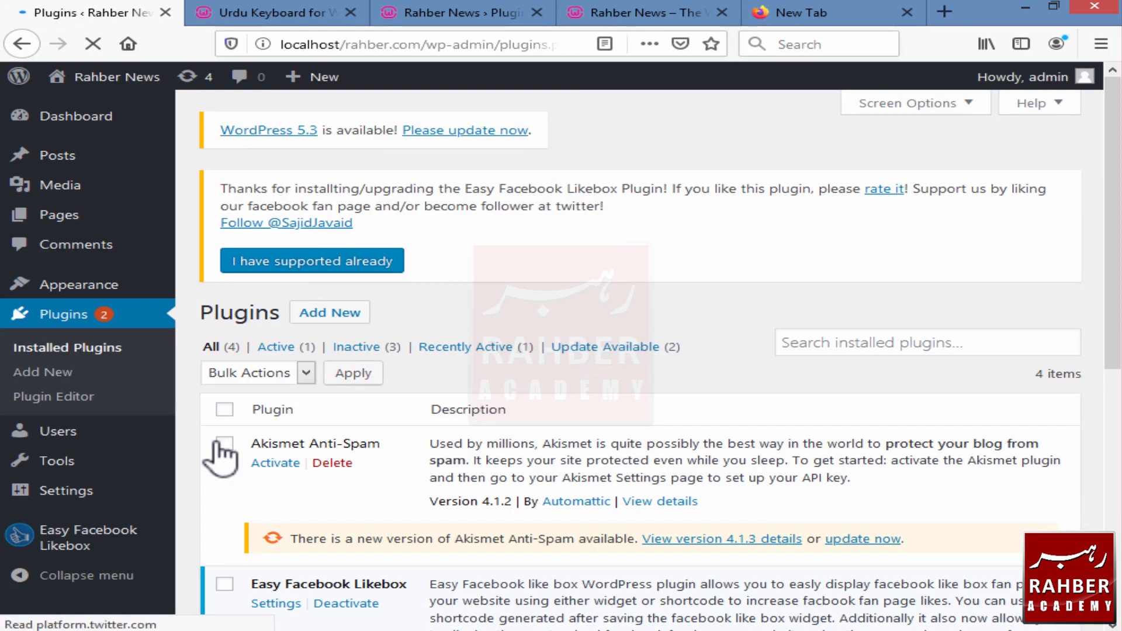
pyautogui.scroll(-5, 339, 512)
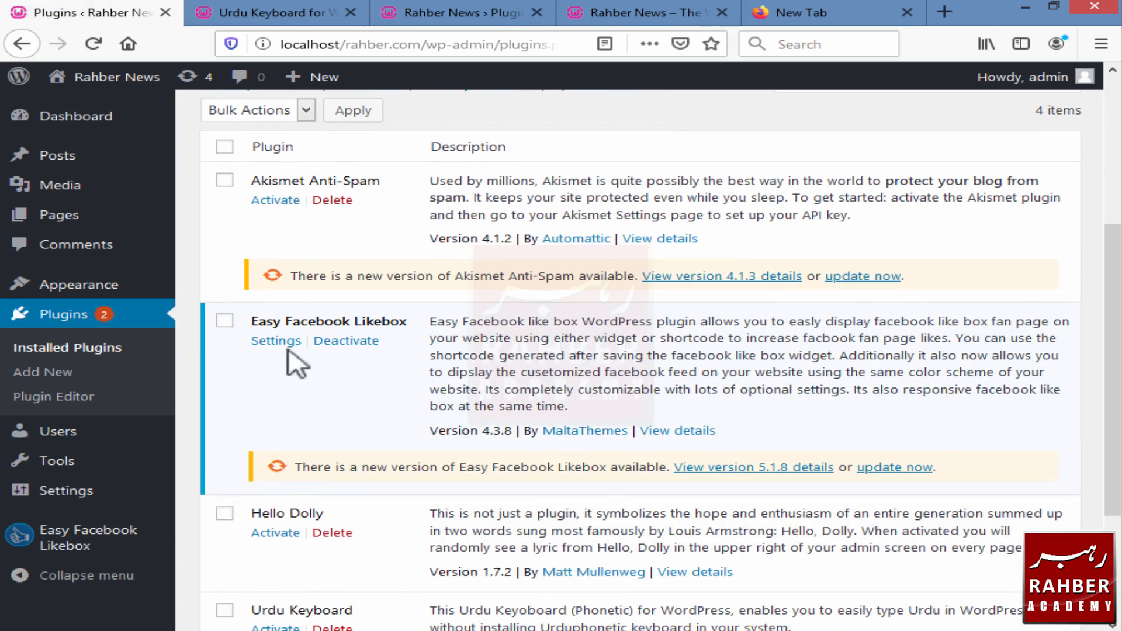
pyautogui.click(331, 346)
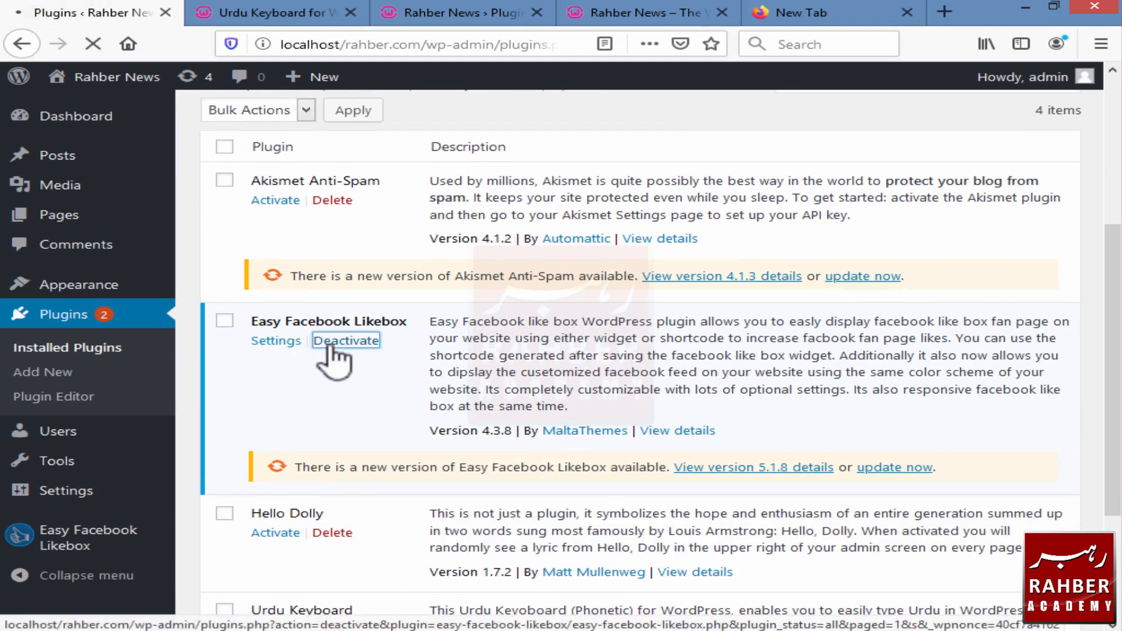
pyautogui.scroll(-3, 345, 427)
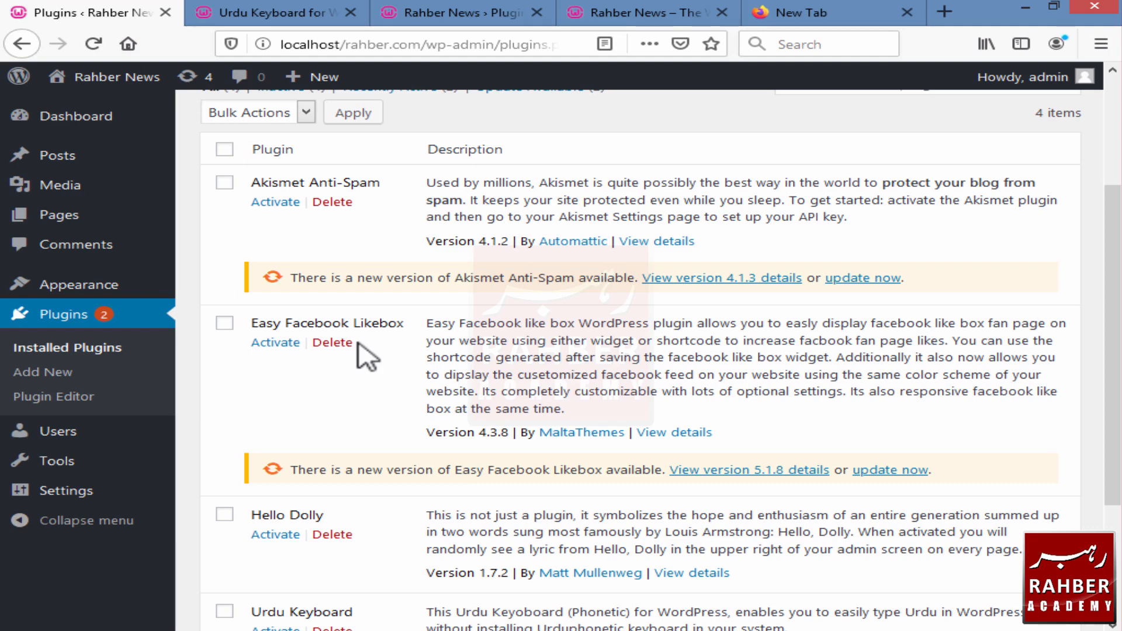
pyautogui.scroll(5, 371, 350)
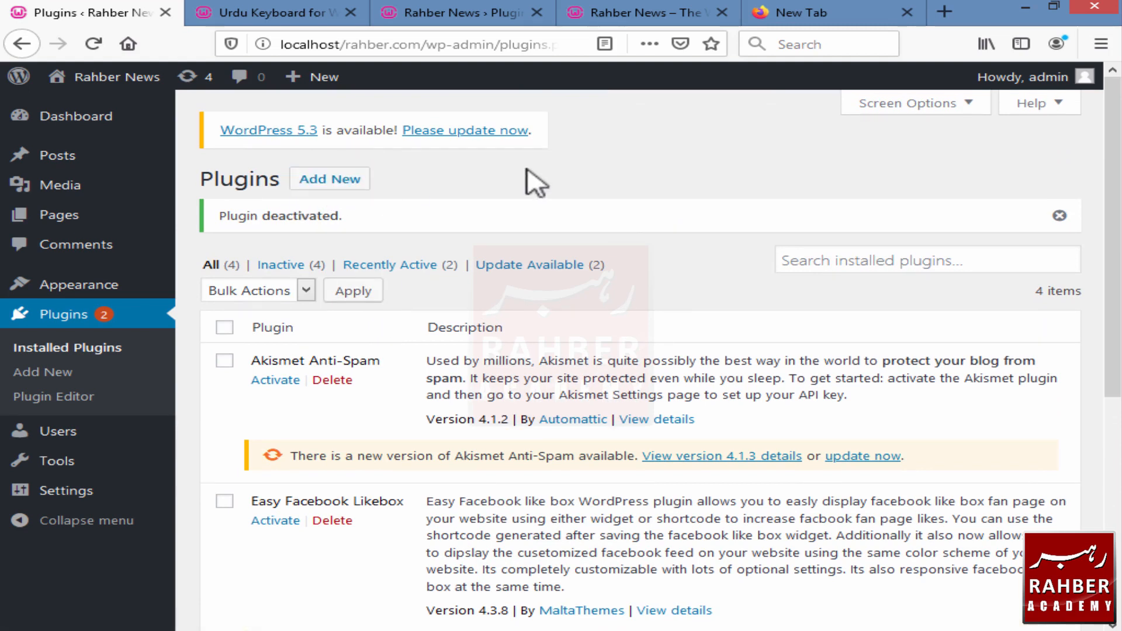
# Open the page for adding new plugins and look through the featured plugins and popular tags
pyautogui.click(339, 178)
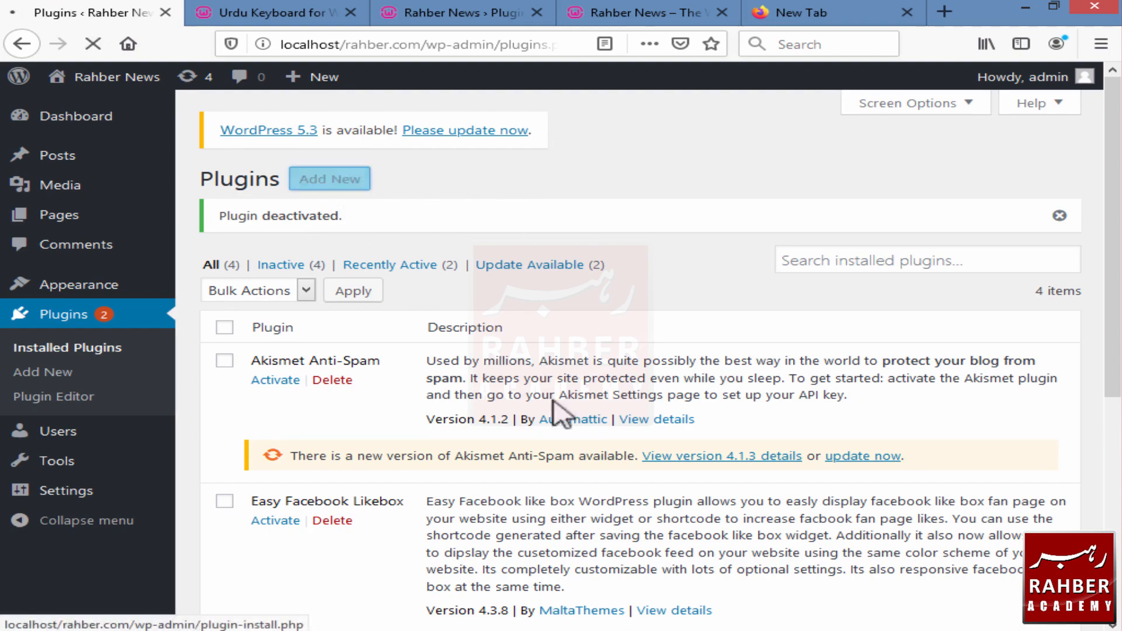
pyautogui.scroll(-5, 675, 421)
pyautogui.scroll(-10, 675, 418)
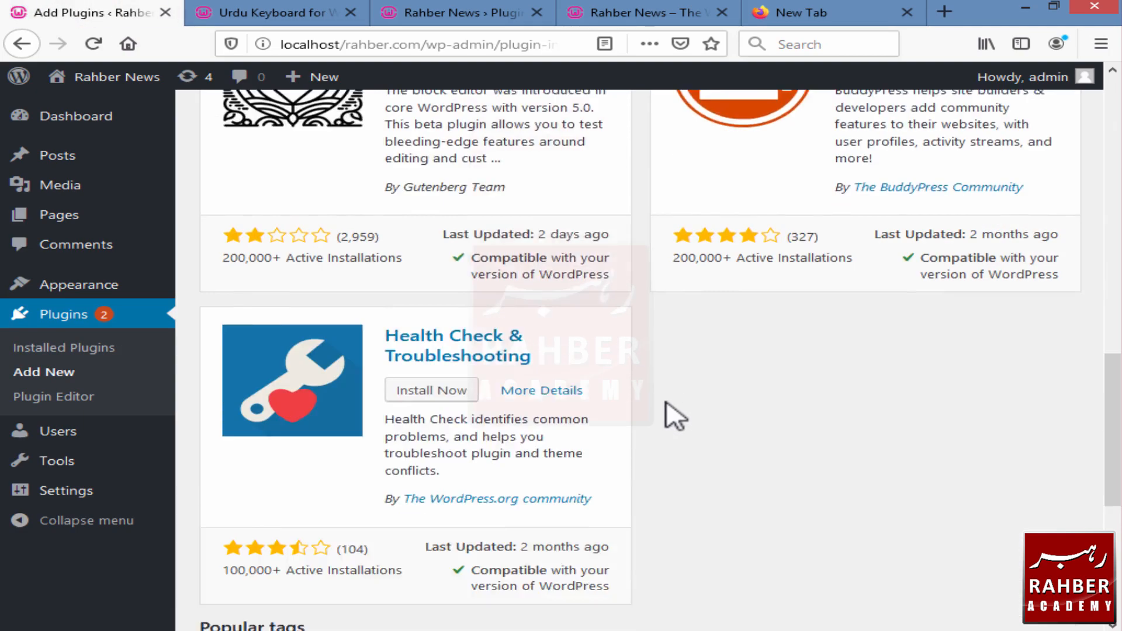
pyautogui.scroll(-4, 665, 402)
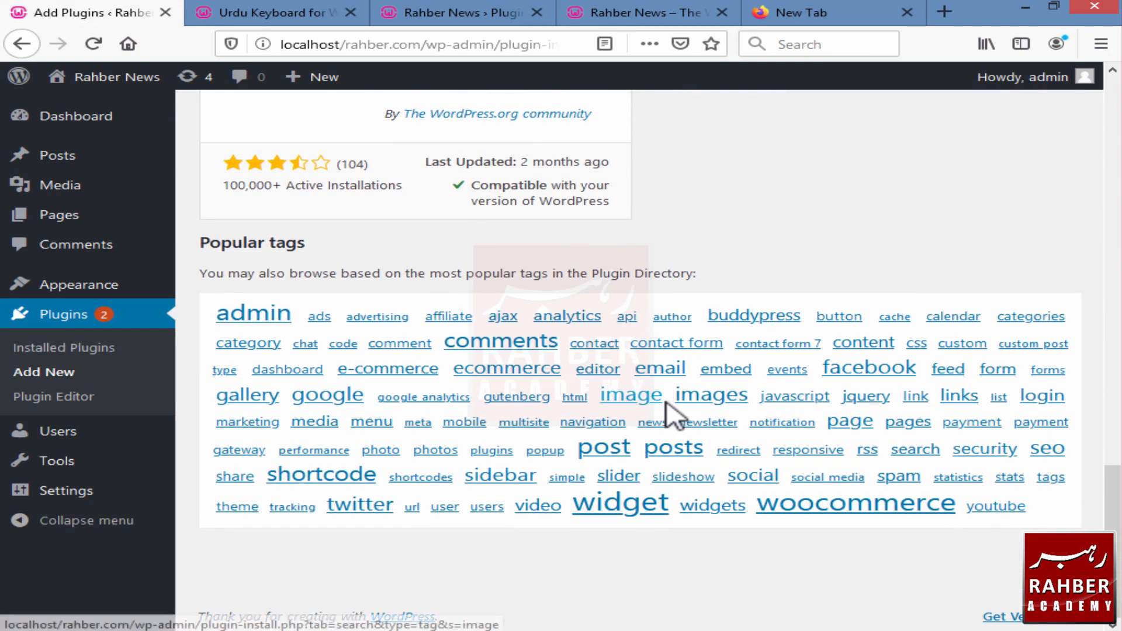
pyautogui.scroll(2, 667, 403)
pyautogui.scroll(15, 667, 403)
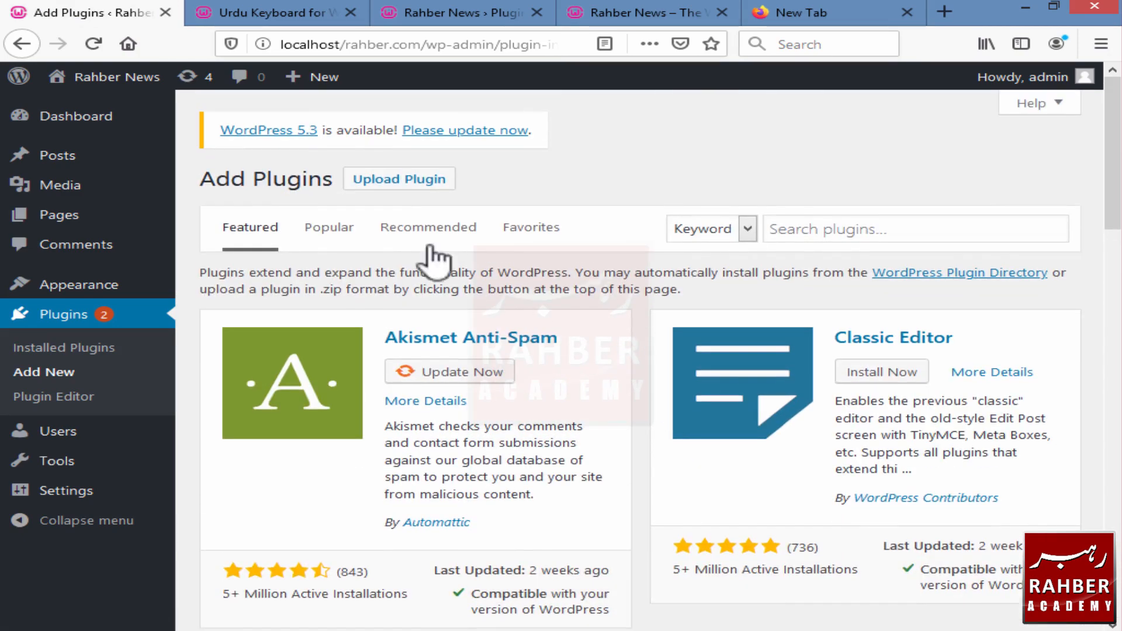
# Open the plugin upload form and view the archives in the plugin folder without selecting a file
pyautogui.click(392, 186)
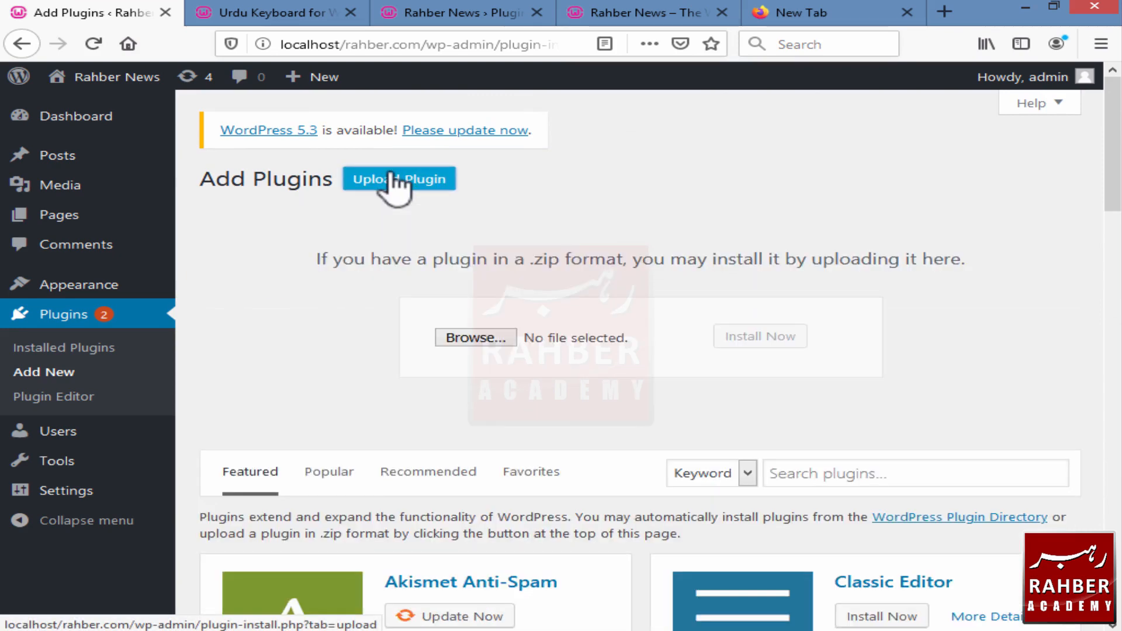
pyautogui.click(465, 341)
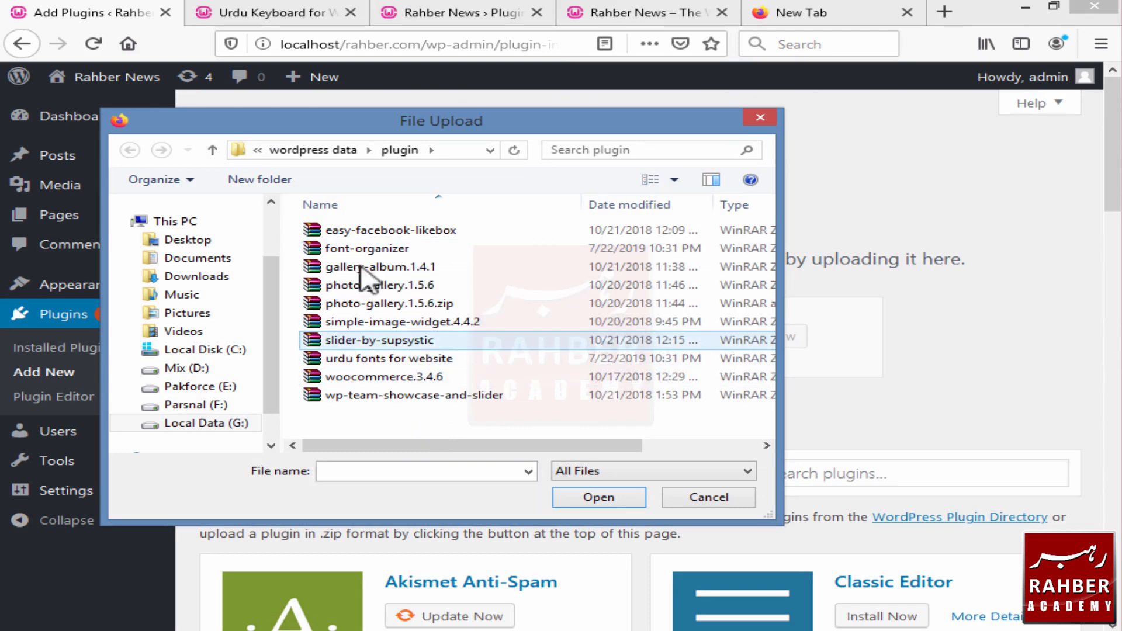
pyautogui.click(704, 501)
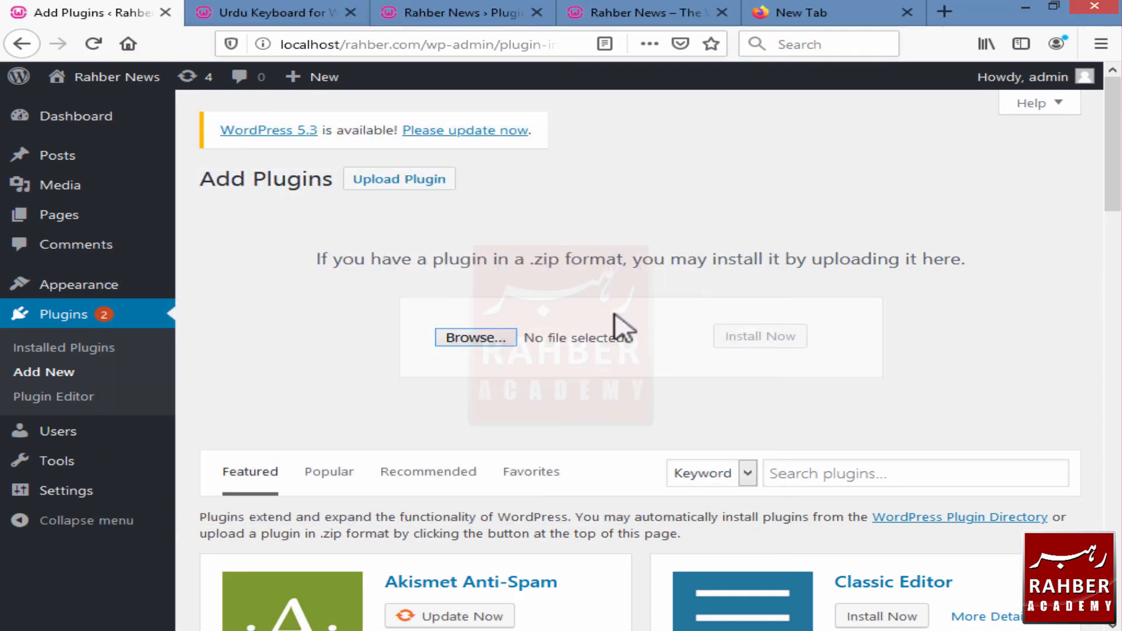